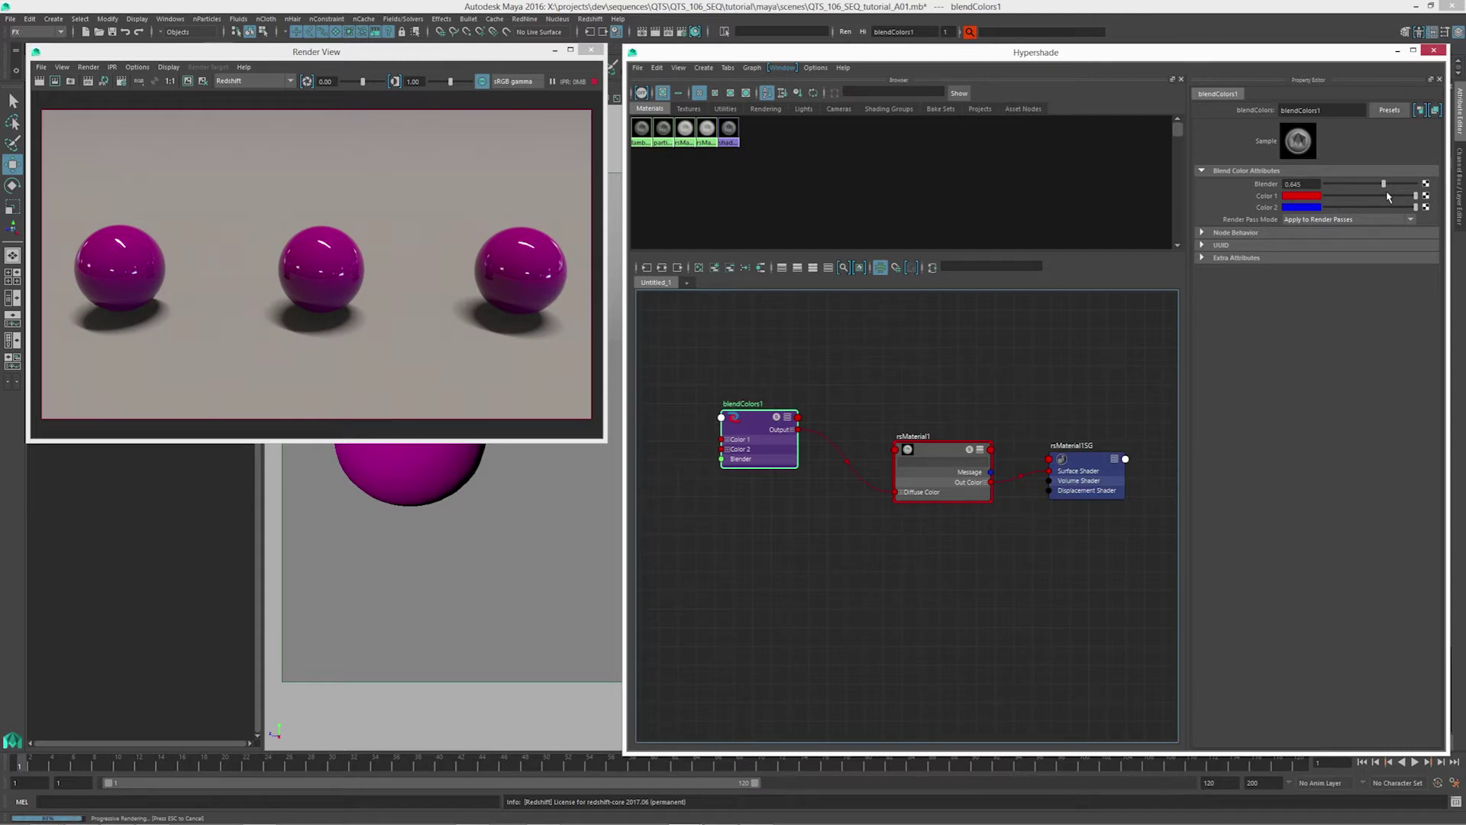
Add a RedshiftUserDataScalar node in the empty graph space beside the blendColors1 node
mouse_move(747, 527)
alt+middle_down()
mouse_move(817, 517)
mouse_move(850, 540)
alt+middle_up()
alt+middle_drag(769, 459, 887, 471)
scroll(780, 465, up, 3)
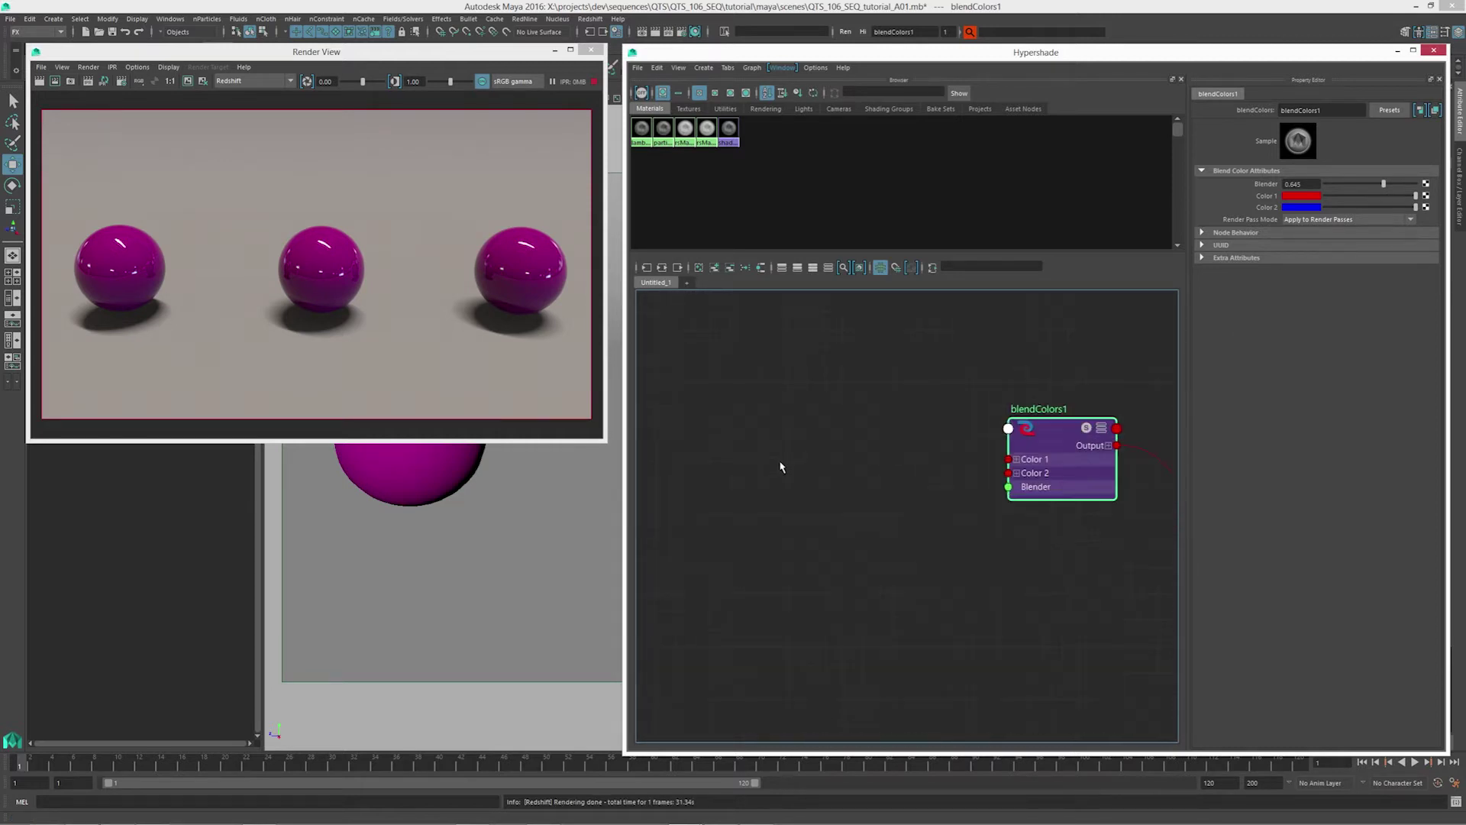
click(790, 445)
key(Tab)
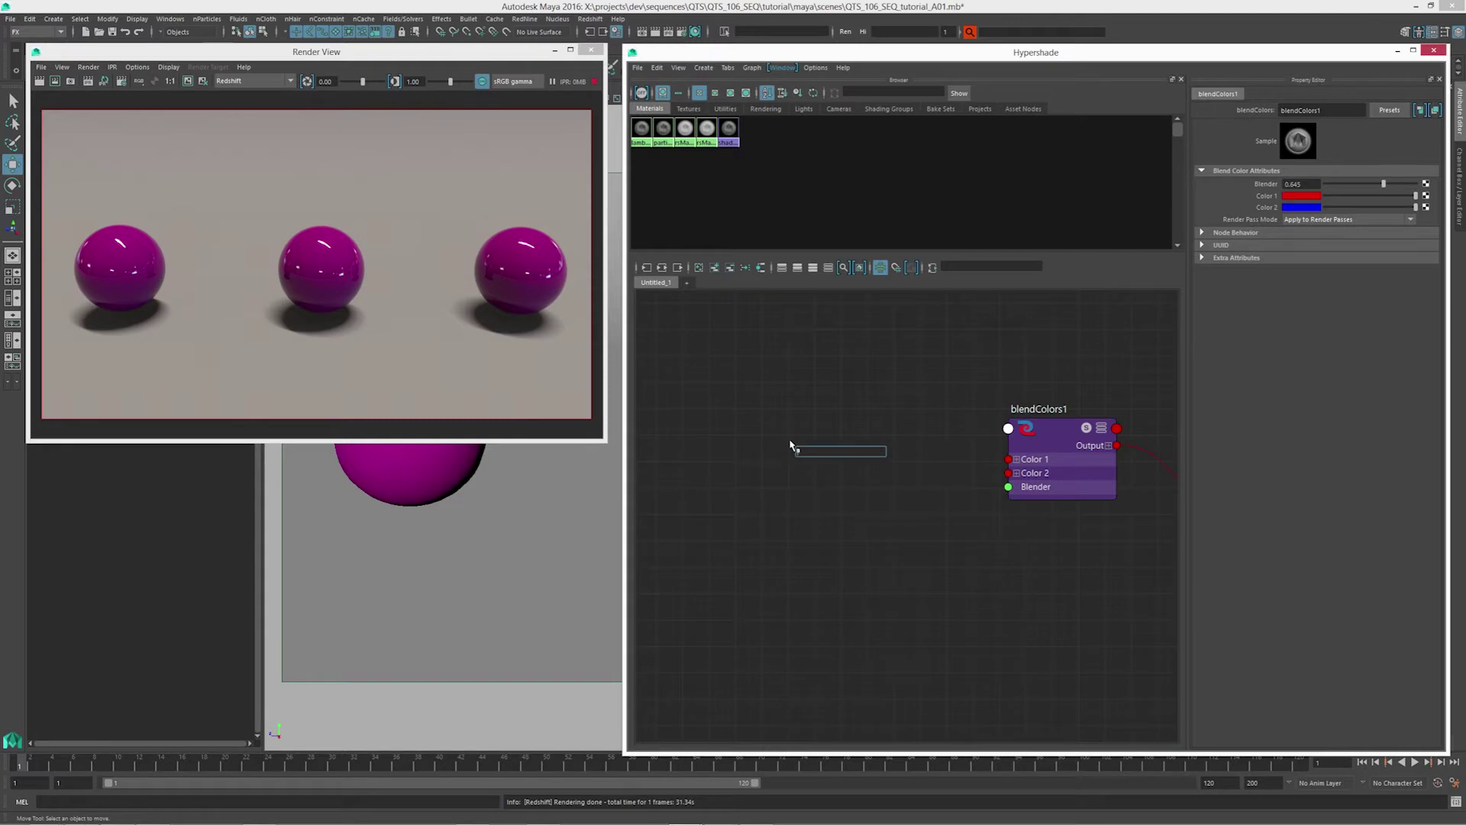
text(user)
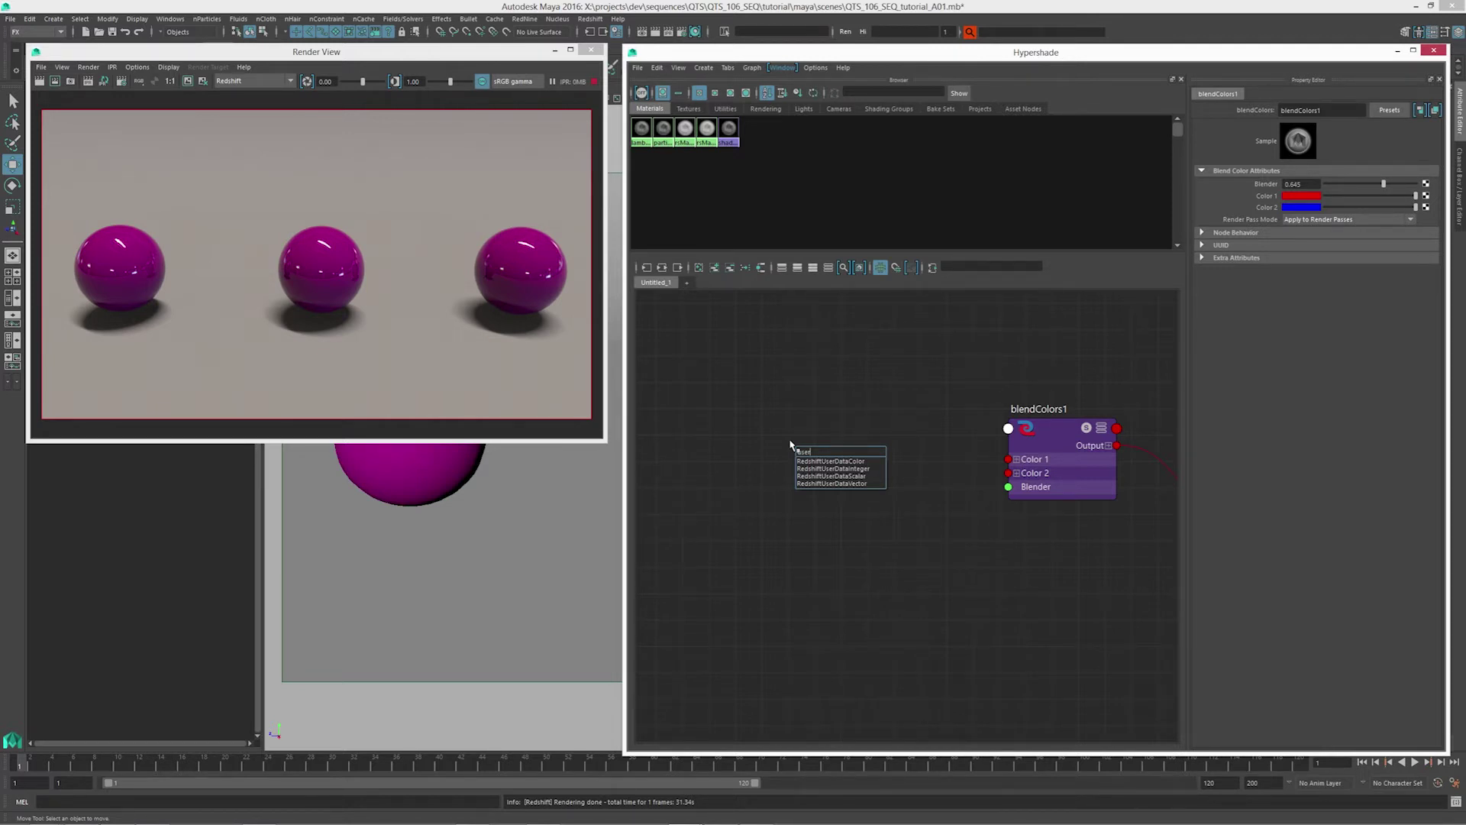
click(843, 476)
key(Return)
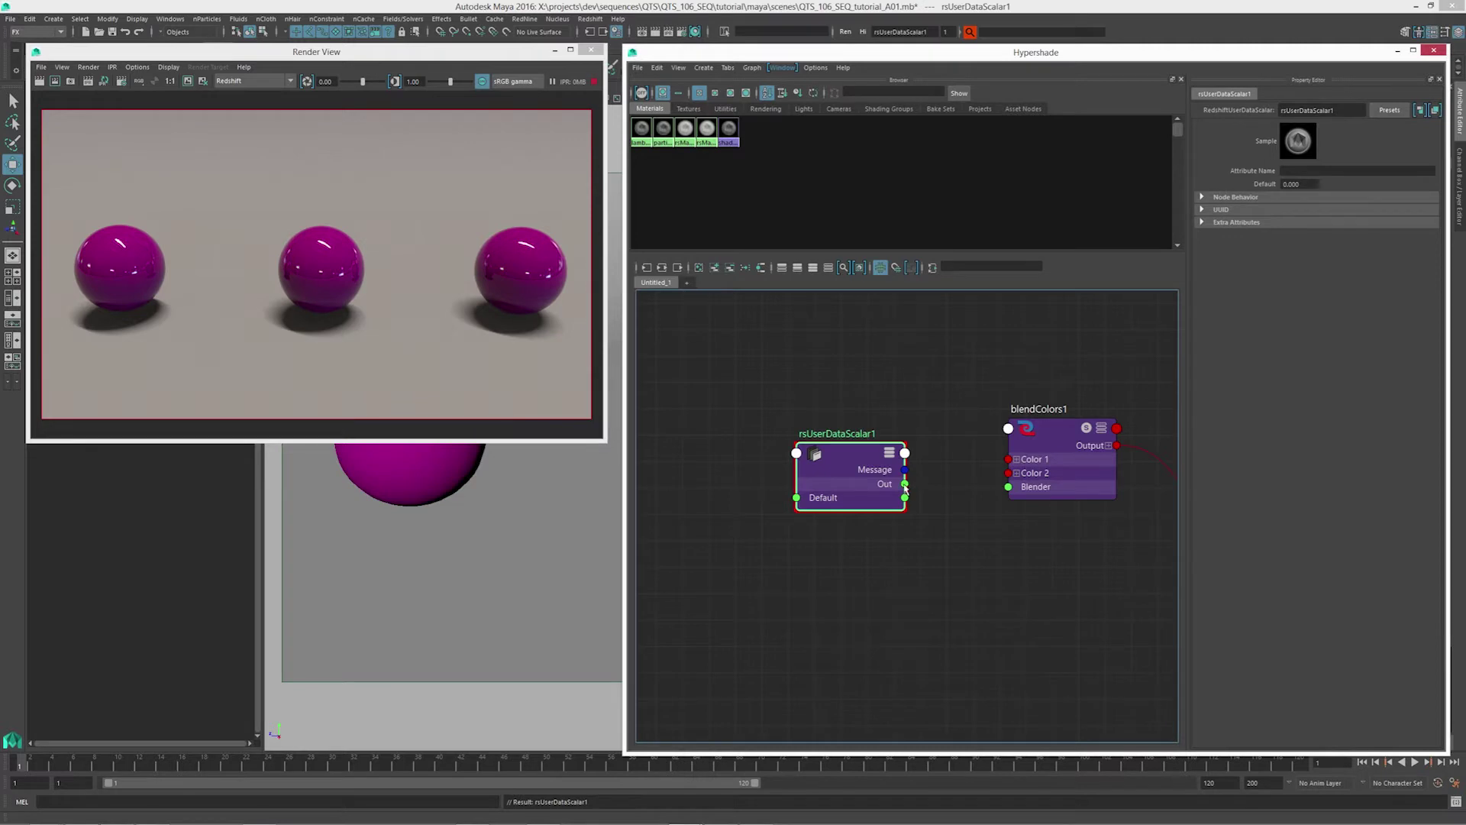
Connect the user data scalar node's Out to the Blender input of blendColors1 and tidy the node's placement
drag(905, 484, 1008, 486)
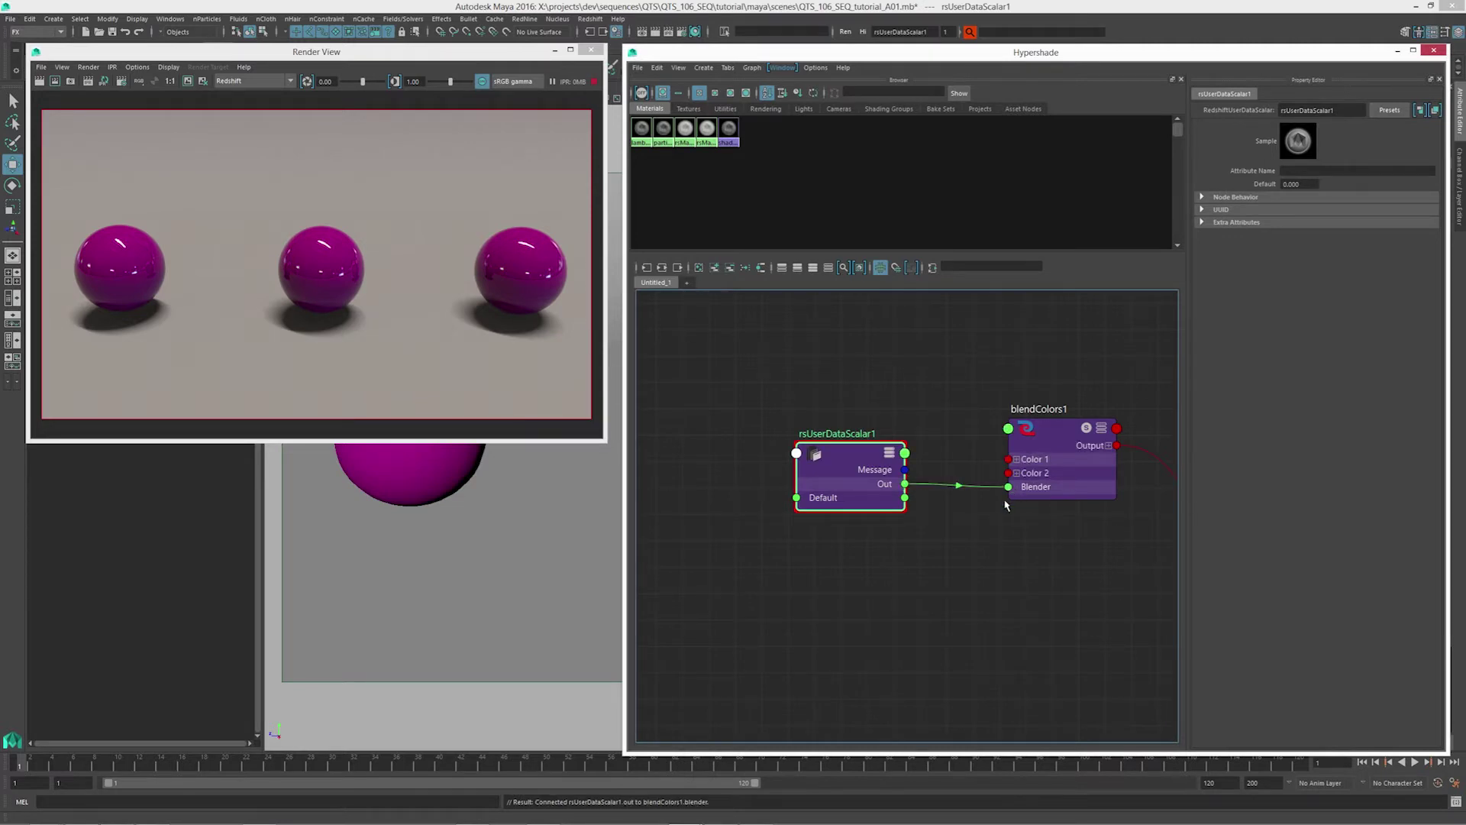
alt+middle_drag(1005, 553, 916, 557)
drag(766, 450, 764, 433)
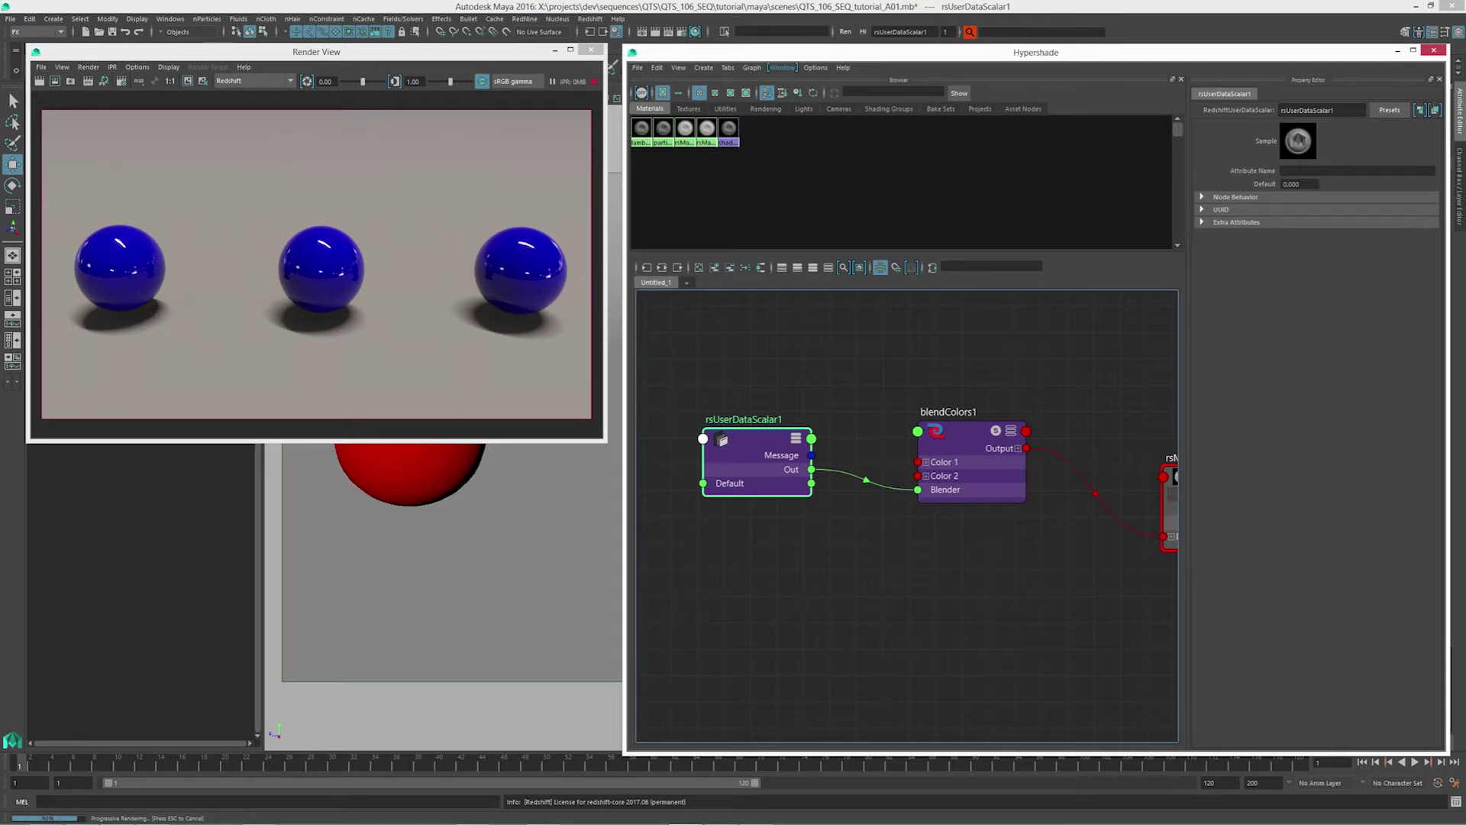
Set the user data scalar node's attribute name to "blend"
click(1298, 169)
text(blend)
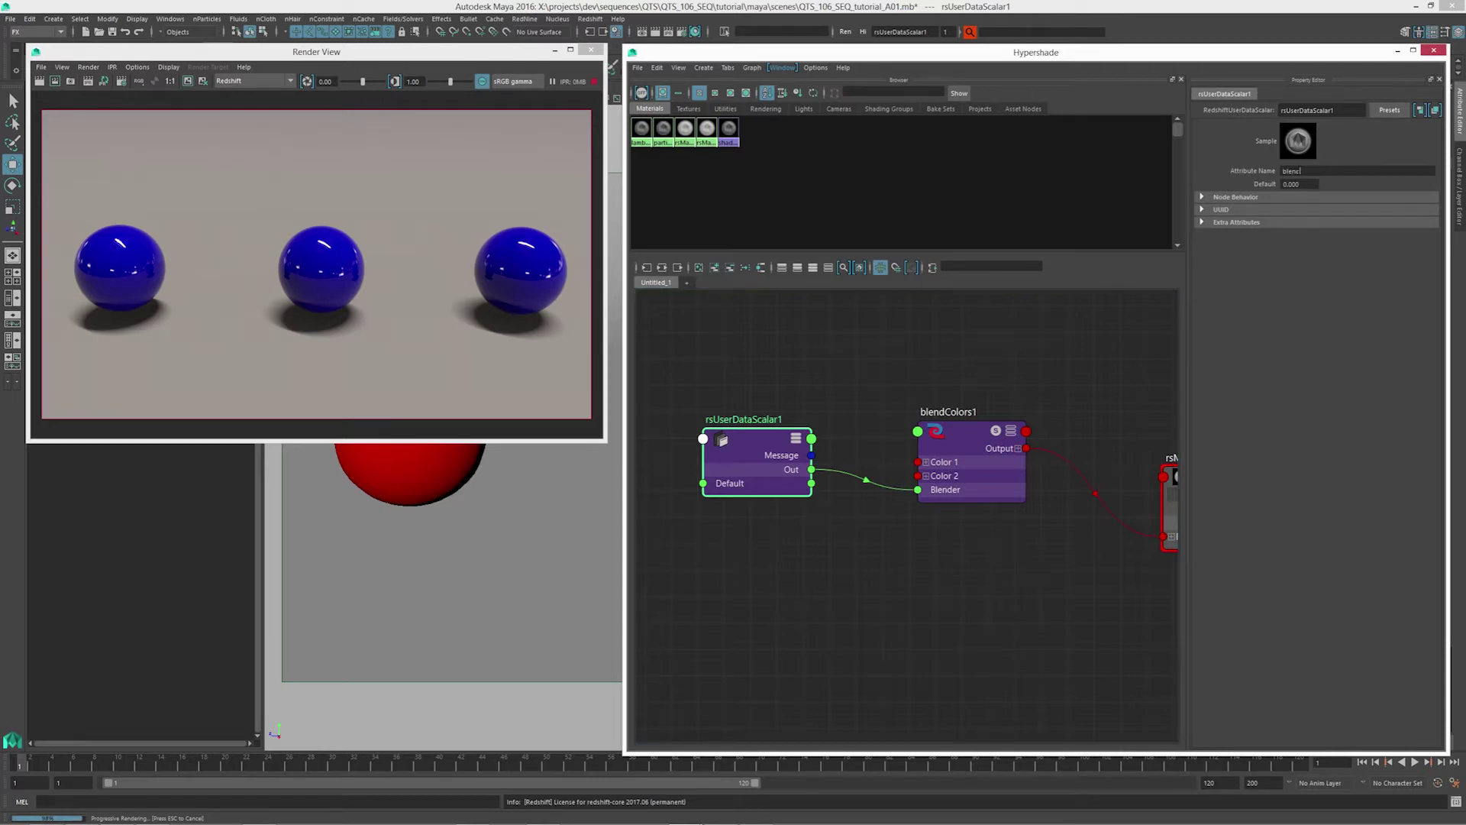
key(Return)
Add a keyable float attribute named "blend" to the left sphere's transform, pSphere2
drag(1217, 53, 1156, 545)
click(435, 471)
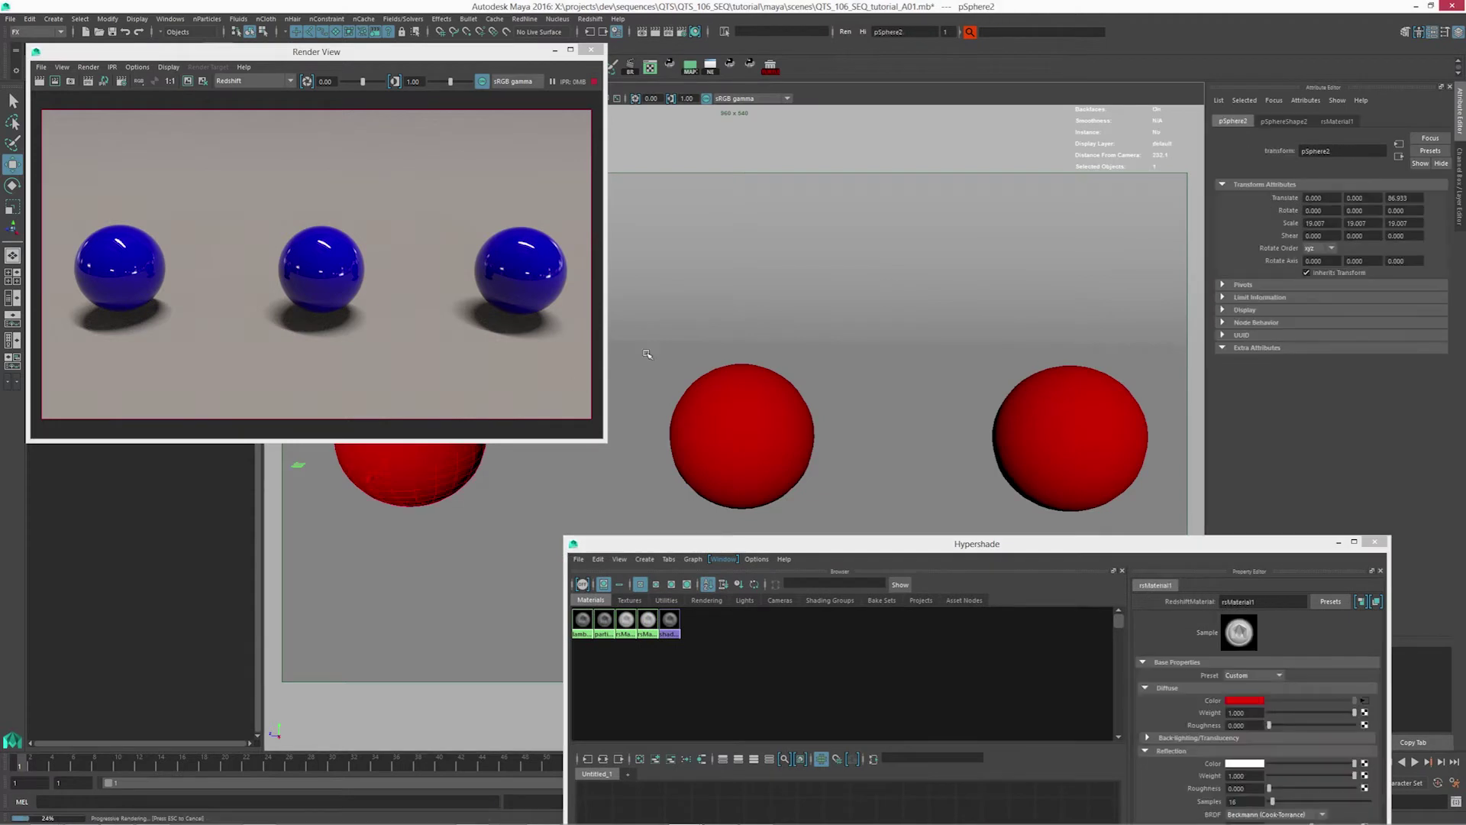
click(1298, 101)
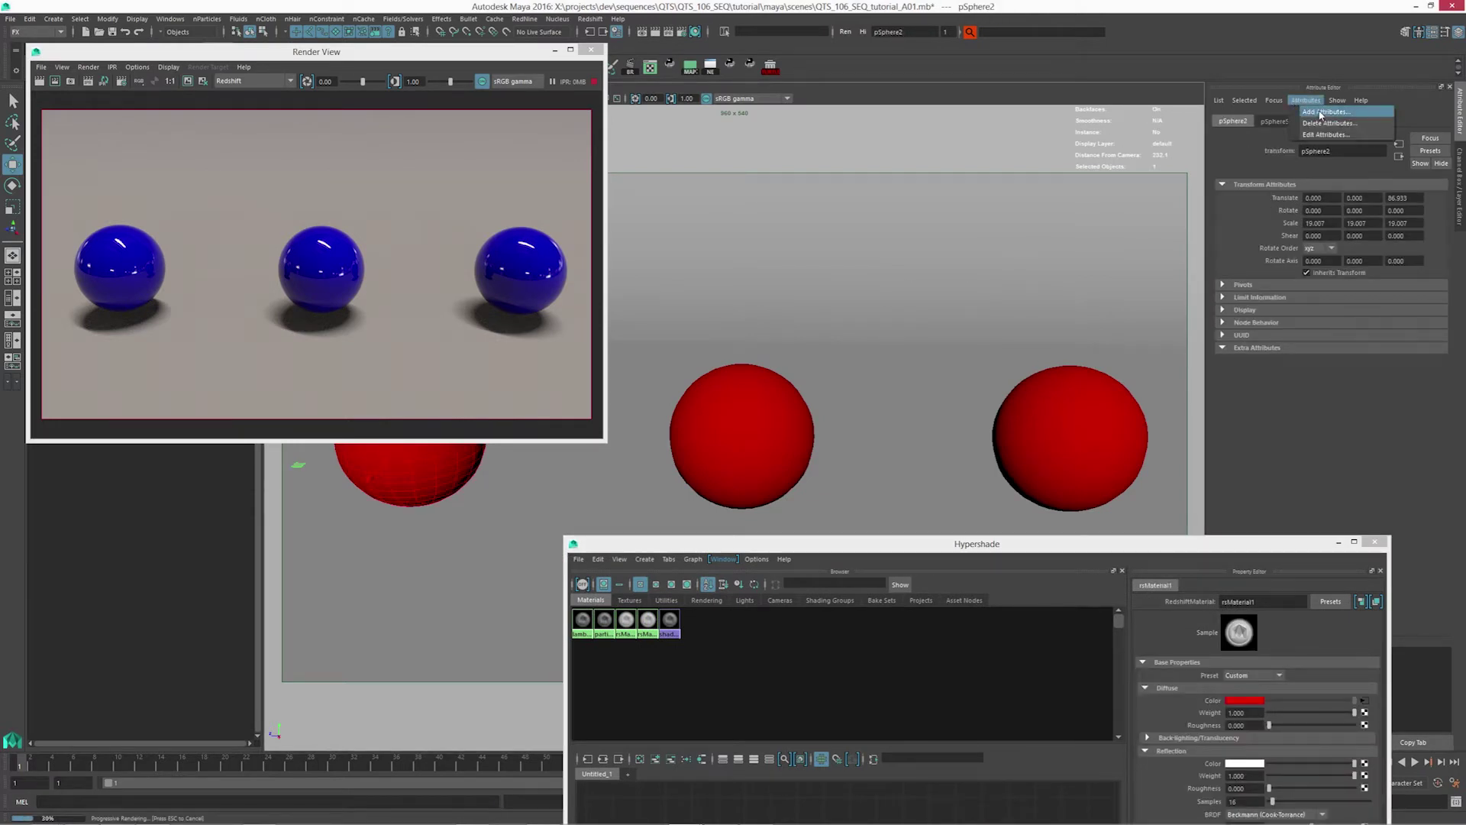
click(1326, 111)
text(bl)
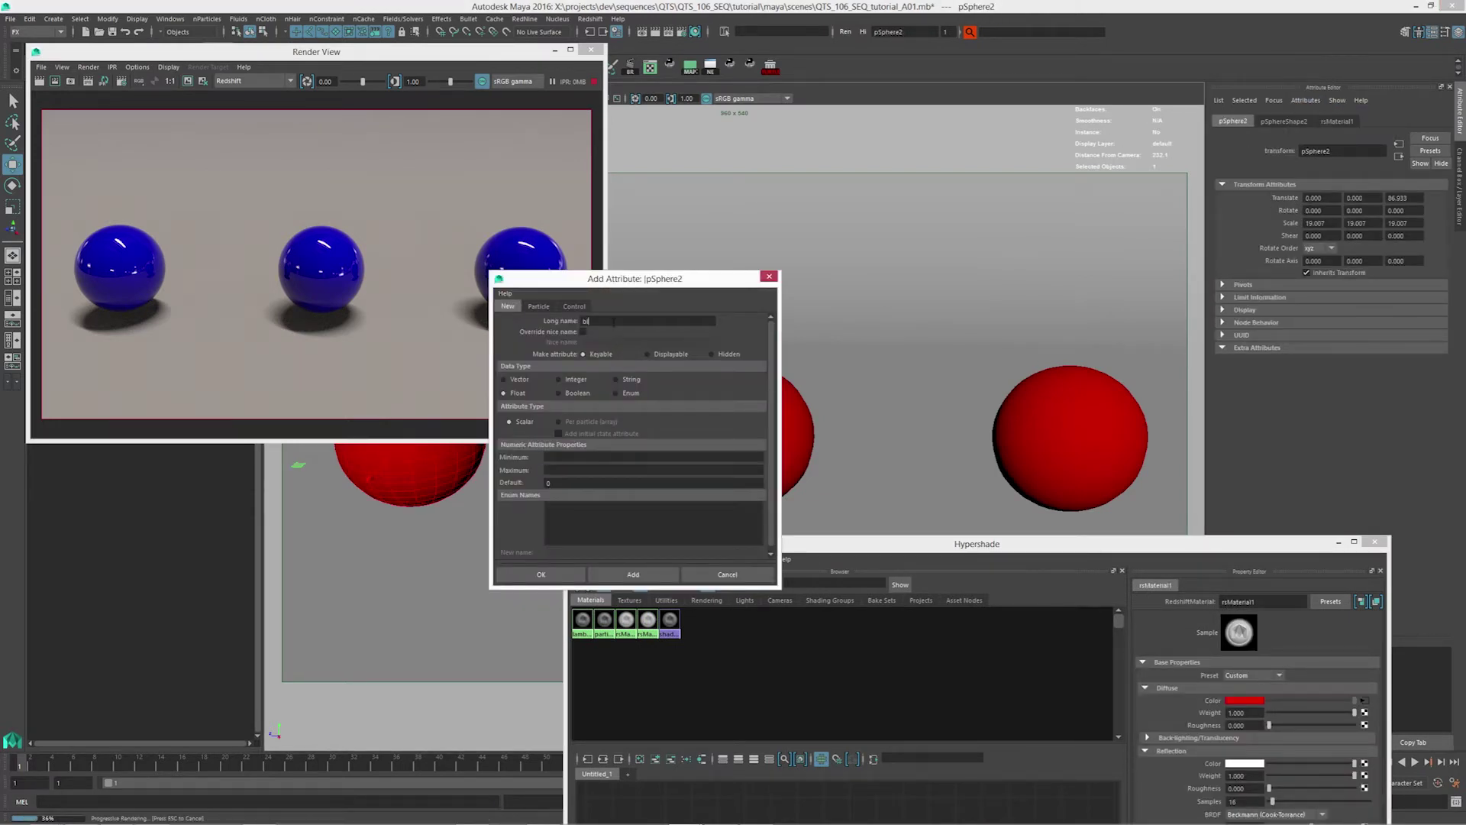
text(end)
click(633, 574)
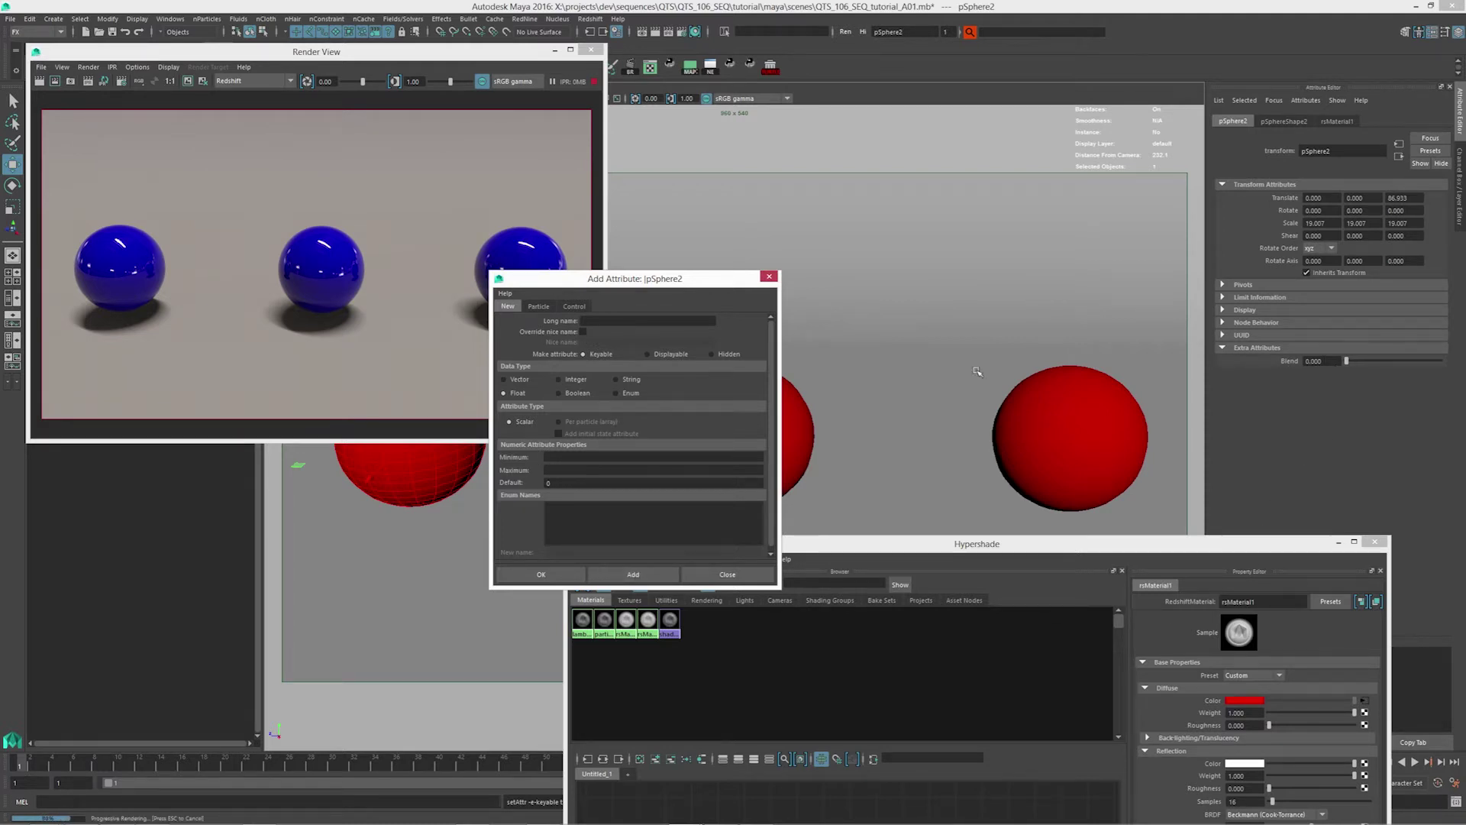
Raise the left sphere's Blend extra attribute to about 0.63, keeping the Add Attribute window clear of the spheres
drag(687, 280, 870, 195)
drag(1347, 362, 1393, 363)
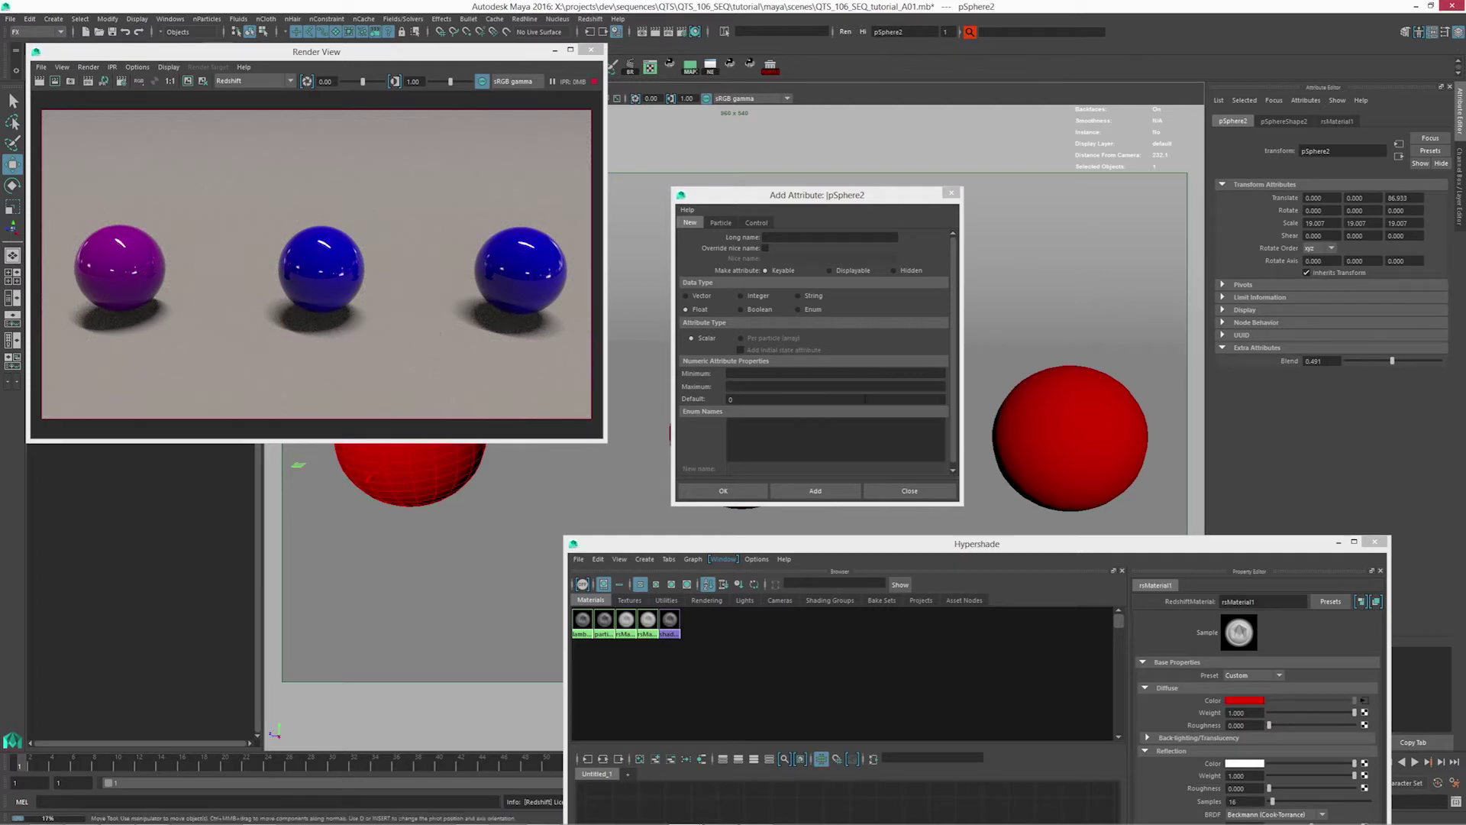
drag(1391, 362, 1406, 362)
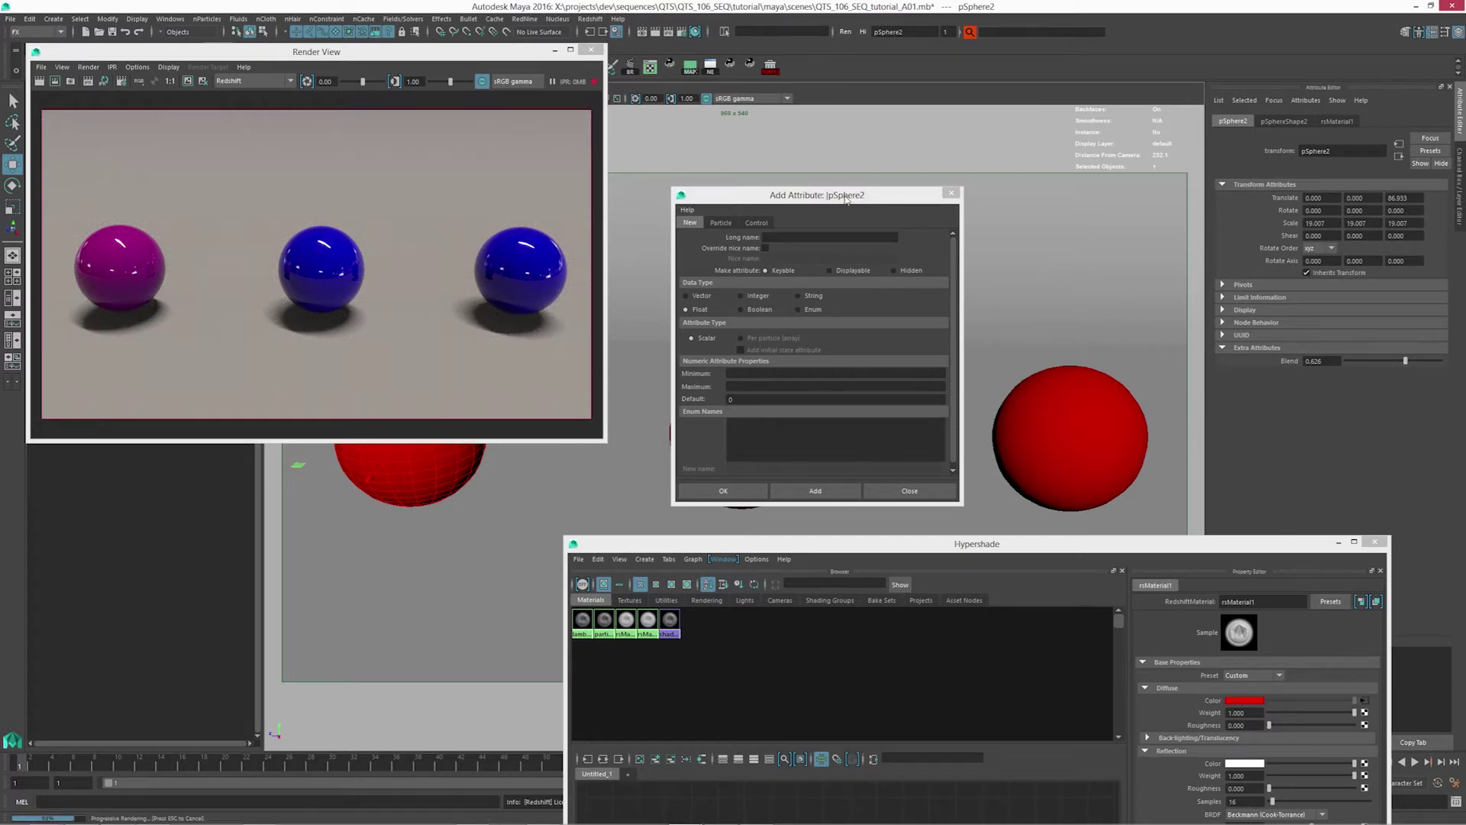
Add a float attribute named "blend" with minimum 0 and maximum 1 to the middle sphere, pSphere1
drag(847, 197, 802, 103)
click(787, 435)
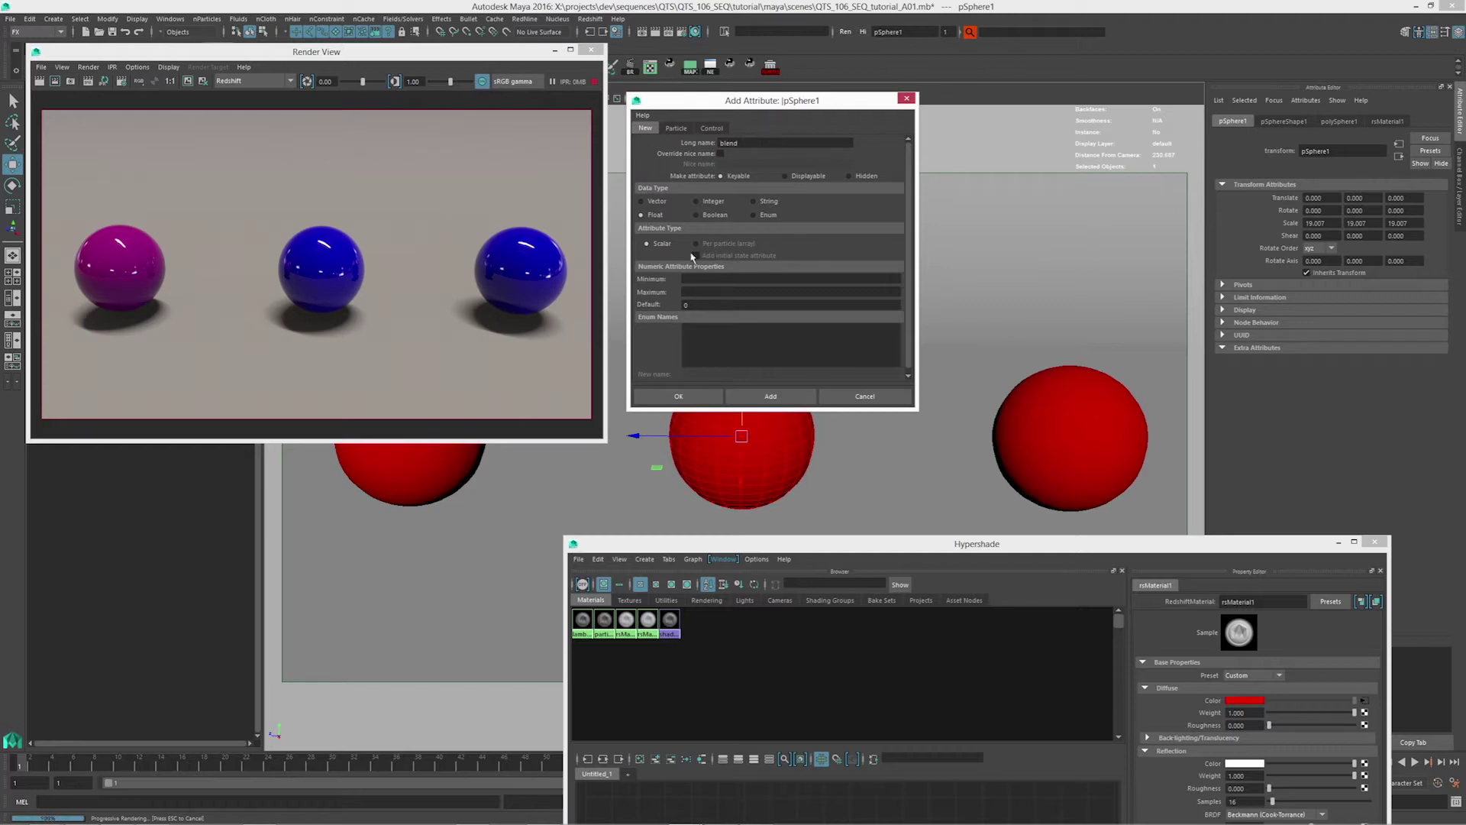
click(692, 279)
text(0)
key(Tab)
text(1)
click(751, 397)
Add a float attribute named "blend" to the right sphere, pSphere3
click(1044, 428)
click(733, 144)
text(blend)
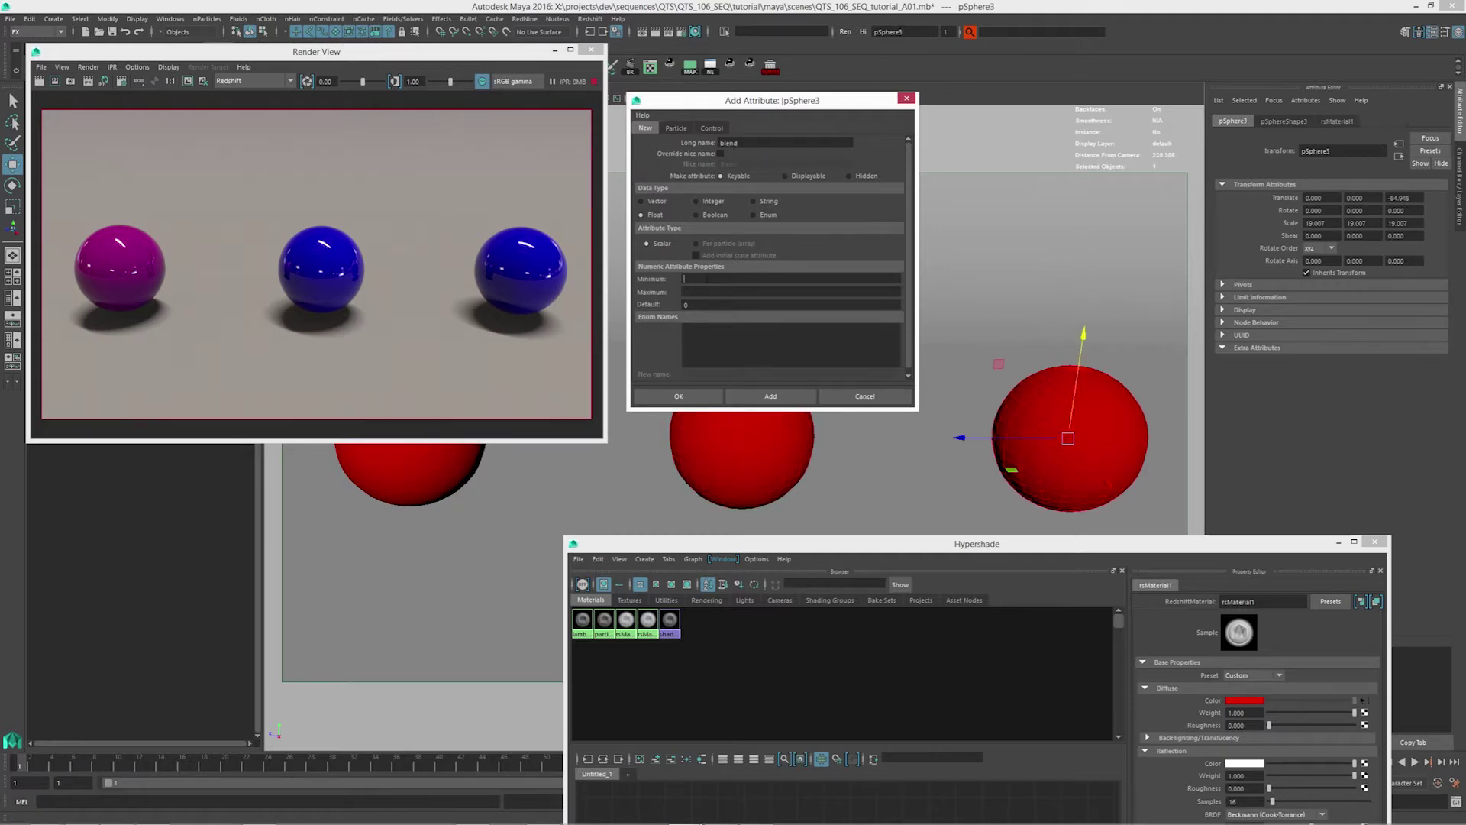
click(770, 396)
Raise the middle sphere's Blend extra attribute to about 0.87
click(777, 462)
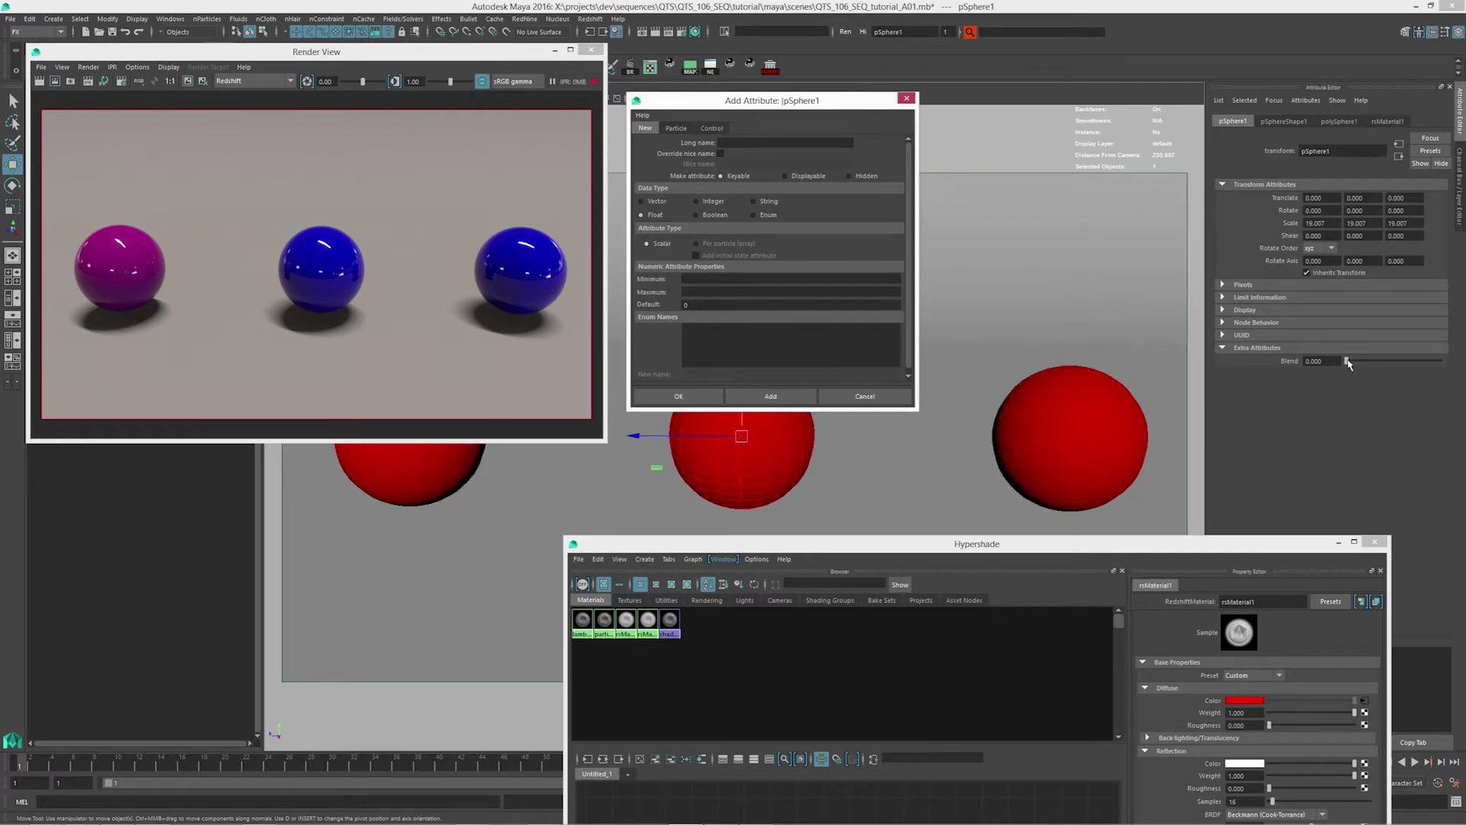
drag(1348, 364, 1428, 360)
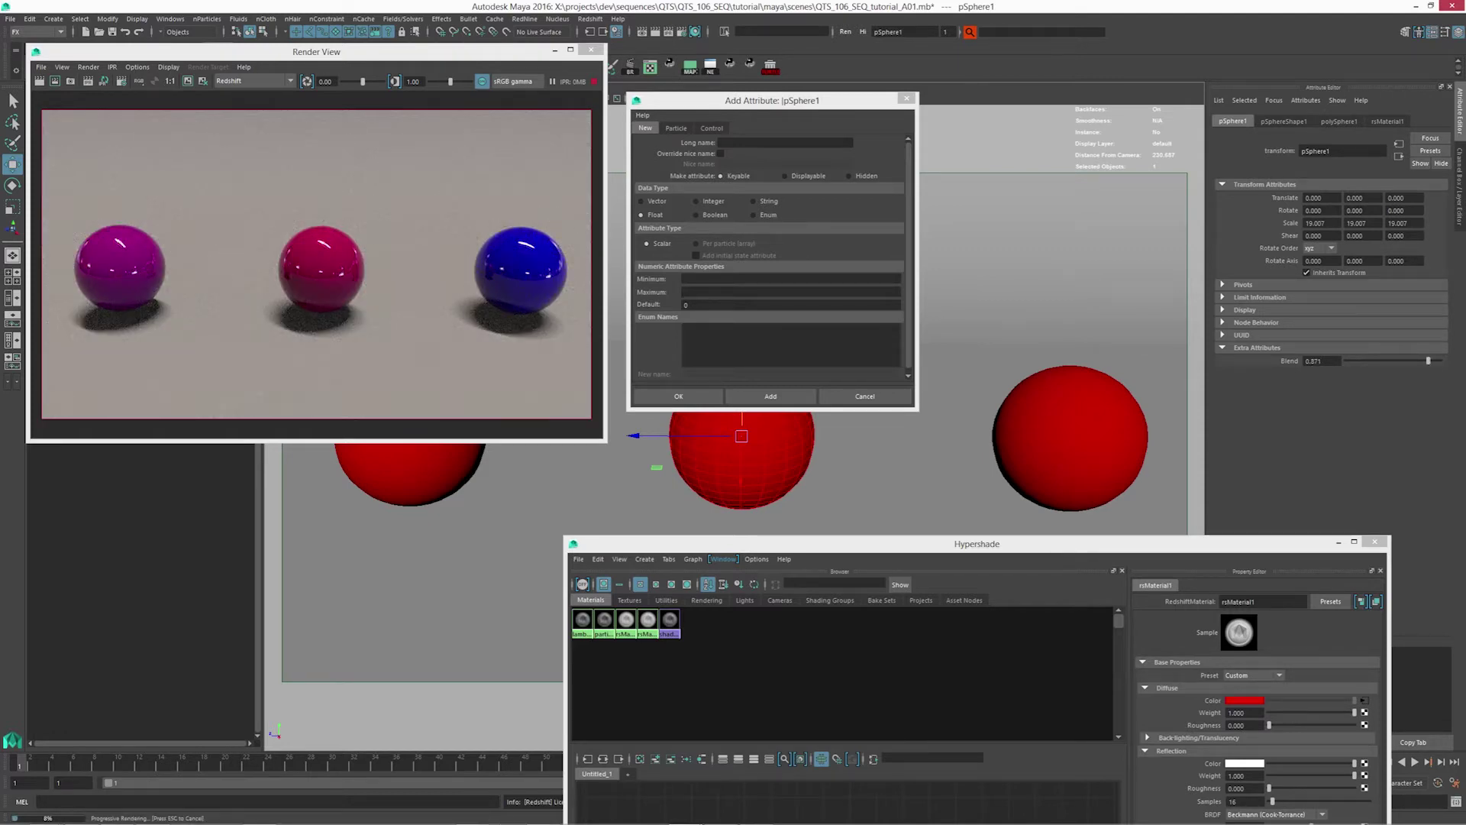
Connect the user data scalar node to the reflection Roughness of rsMaterial1 in the Hypershade, then uncover the render
drag(760, 542, 683, 141)
drag(609, 518, 590, 515)
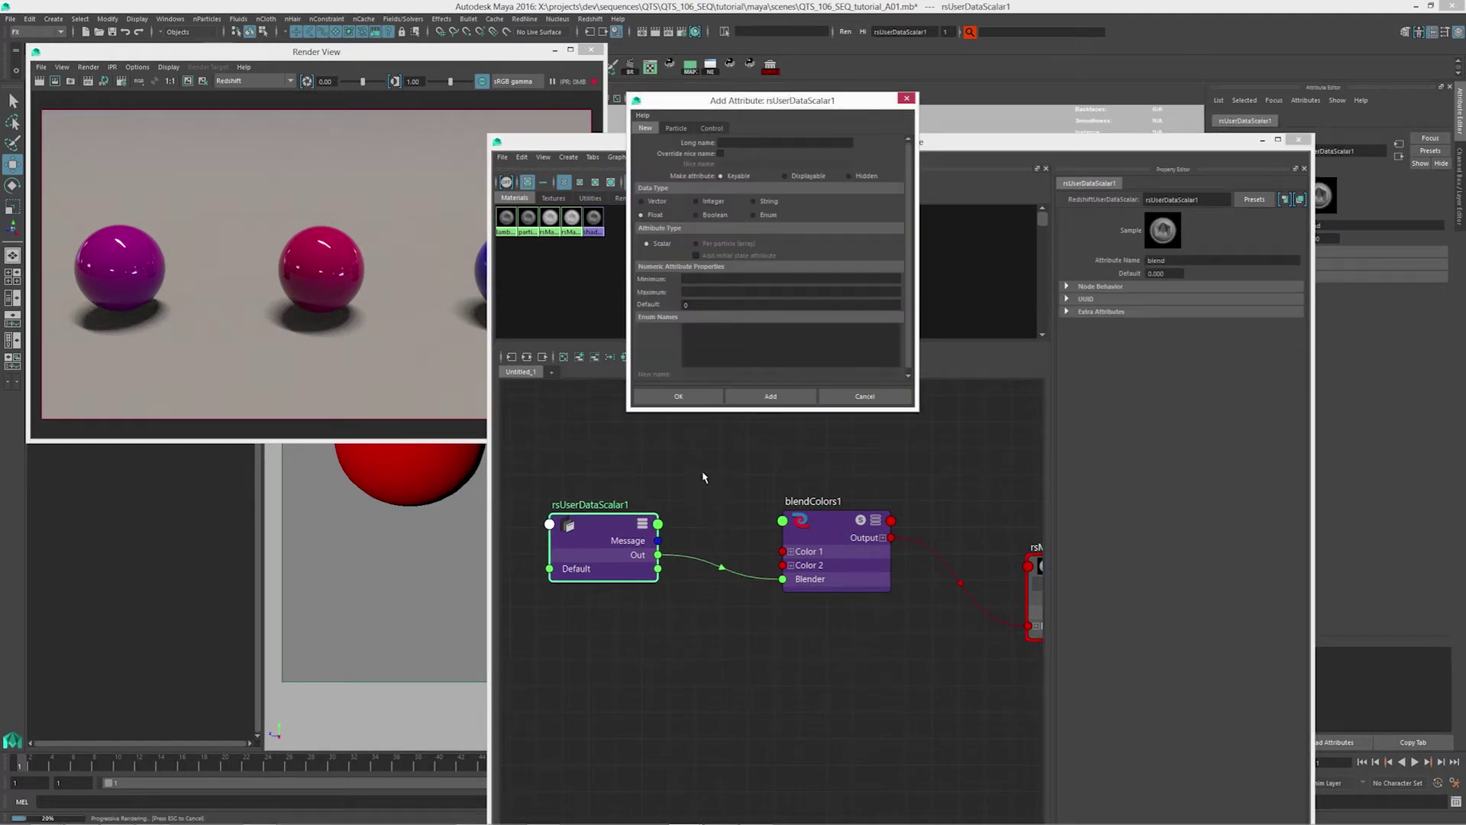
alt+middle_drag(714, 473, 697, 485)
alt+middle_drag(868, 628, 831, 560)
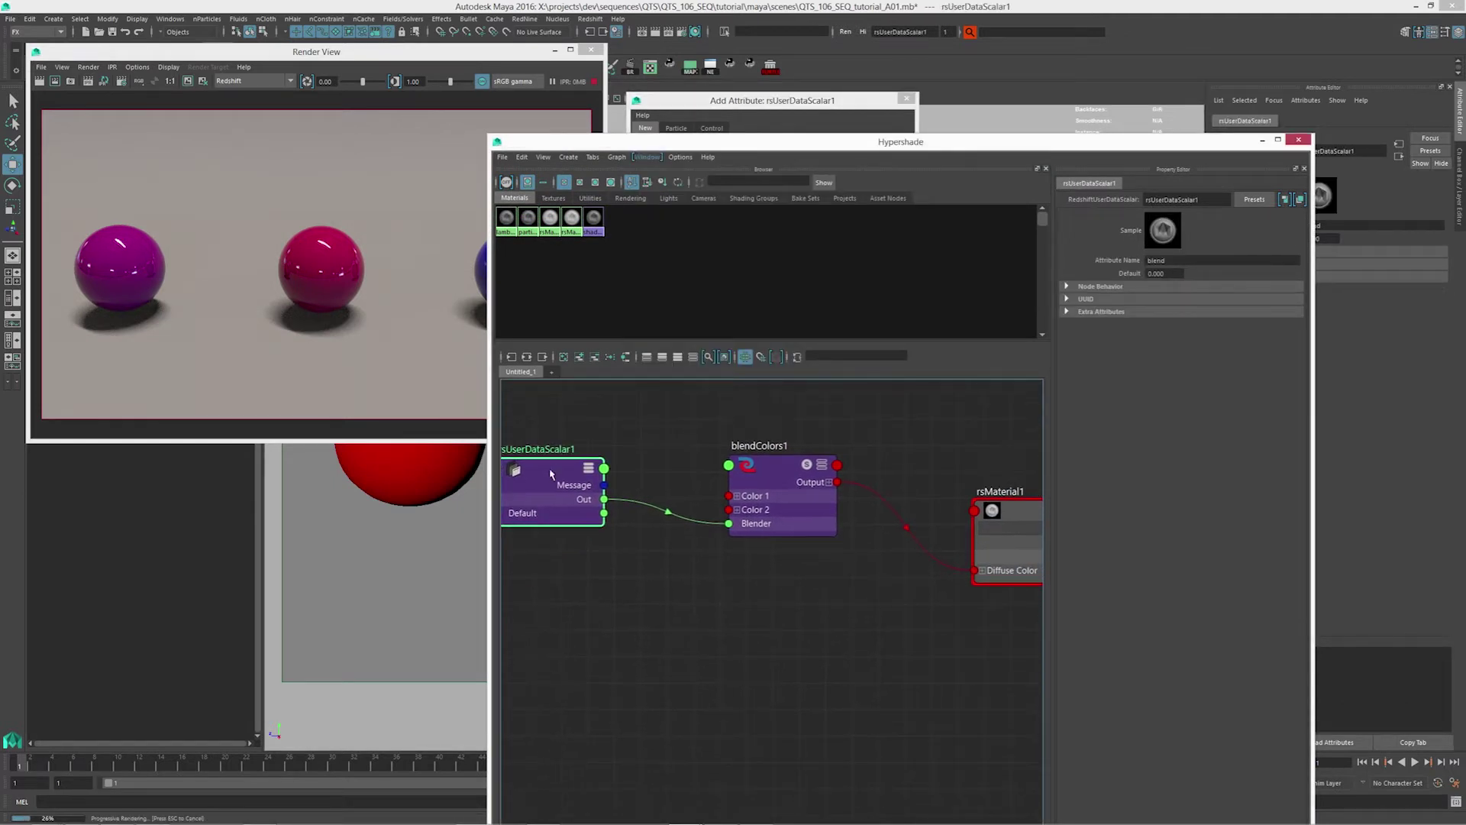
drag(550, 474, 592, 563)
alt+middle_drag(837, 505, 822, 500)
click(1005, 507)
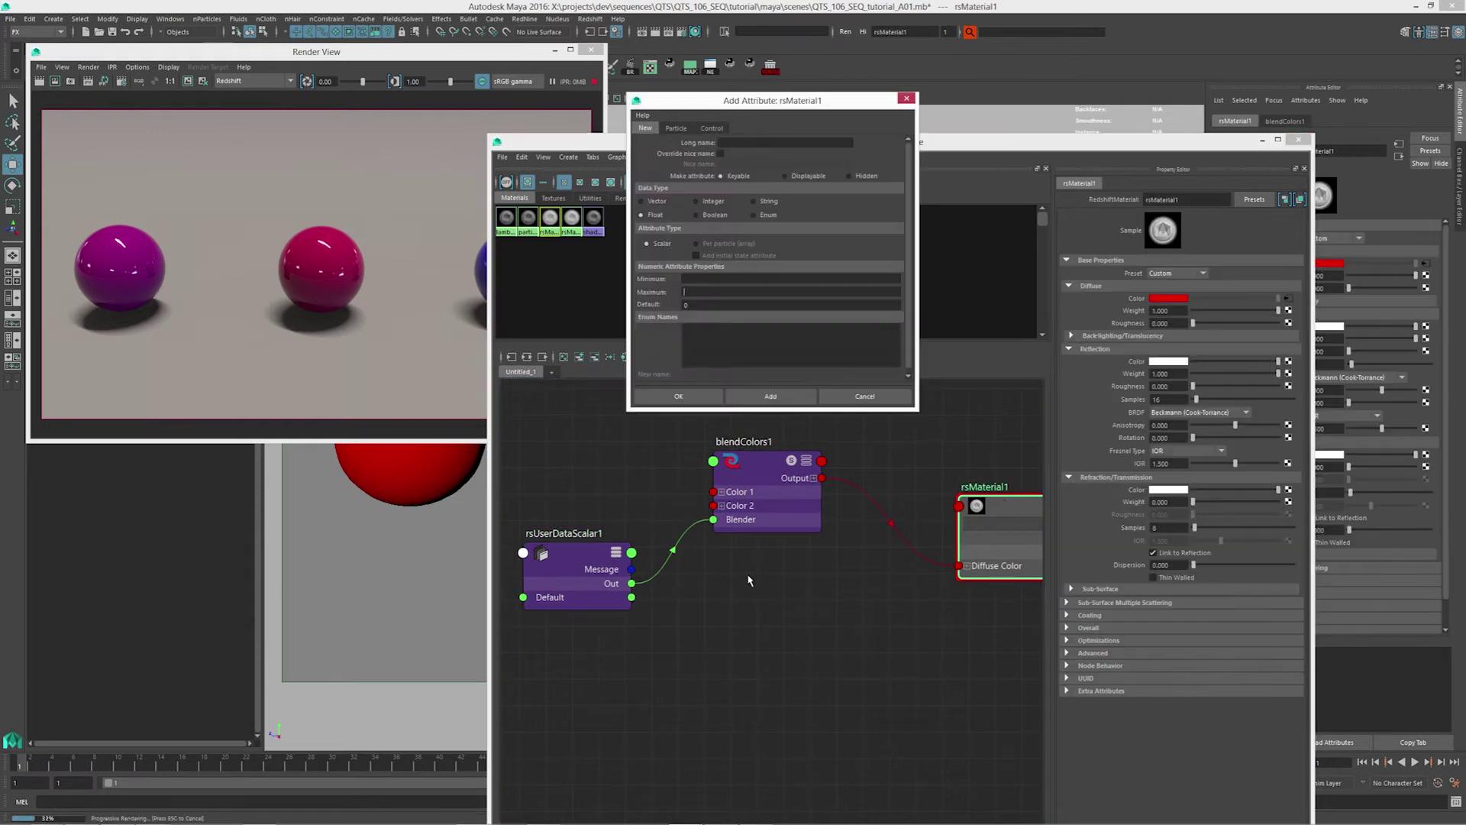
click(578, 553)
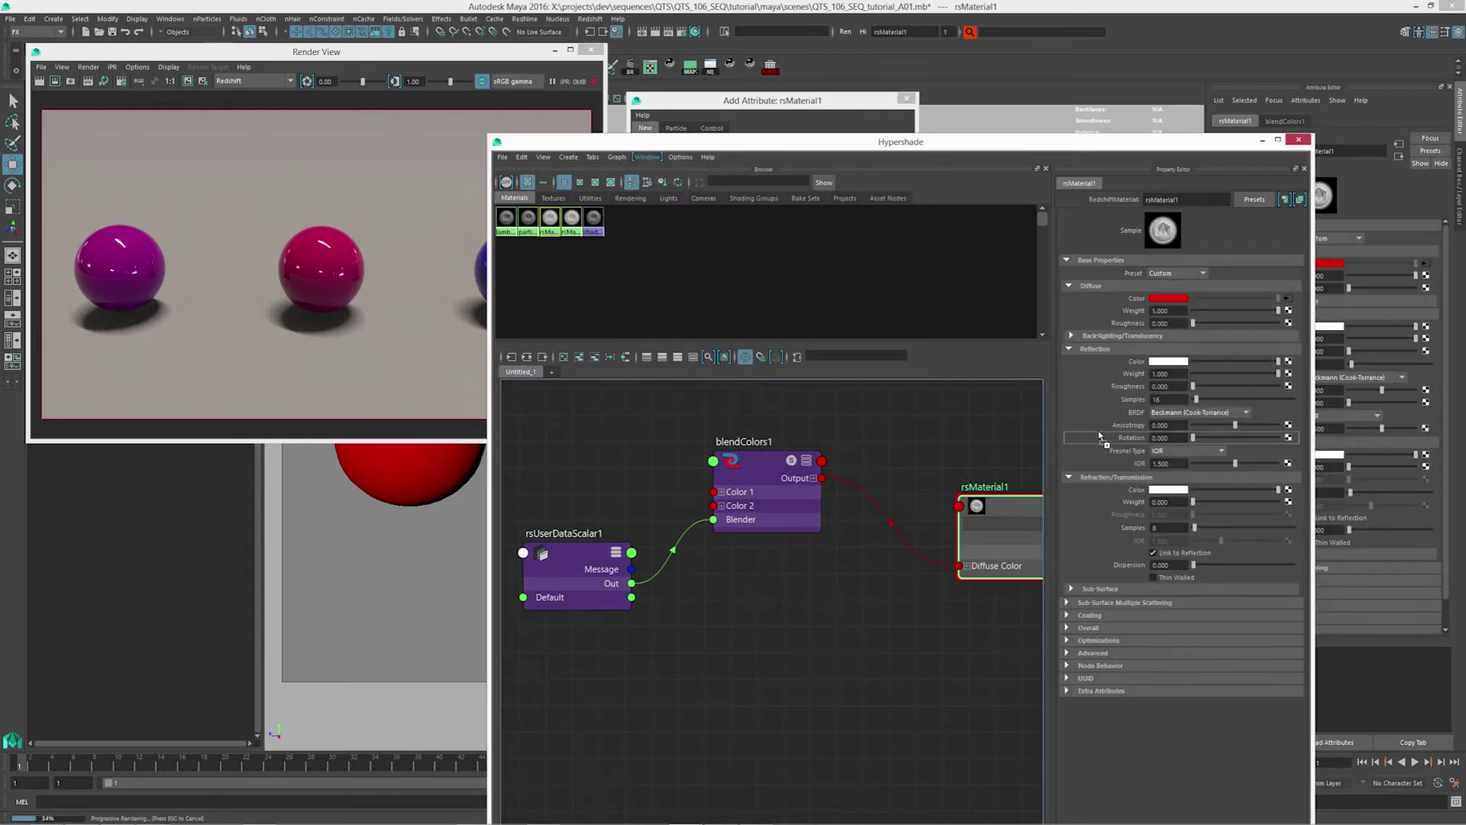
drag(1131, 392, 1130, 392)
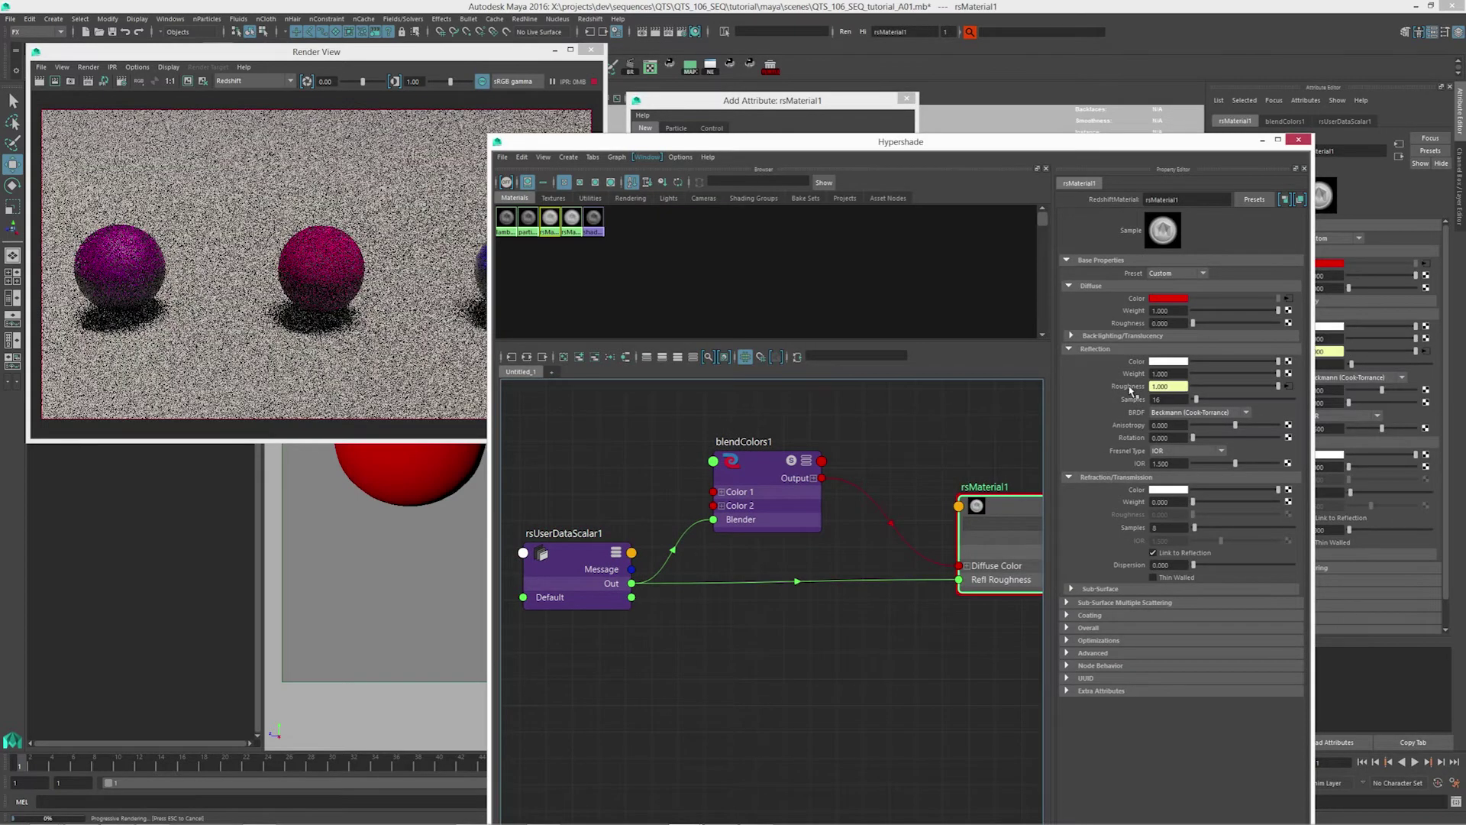
drag(779, 151, 703, 475)
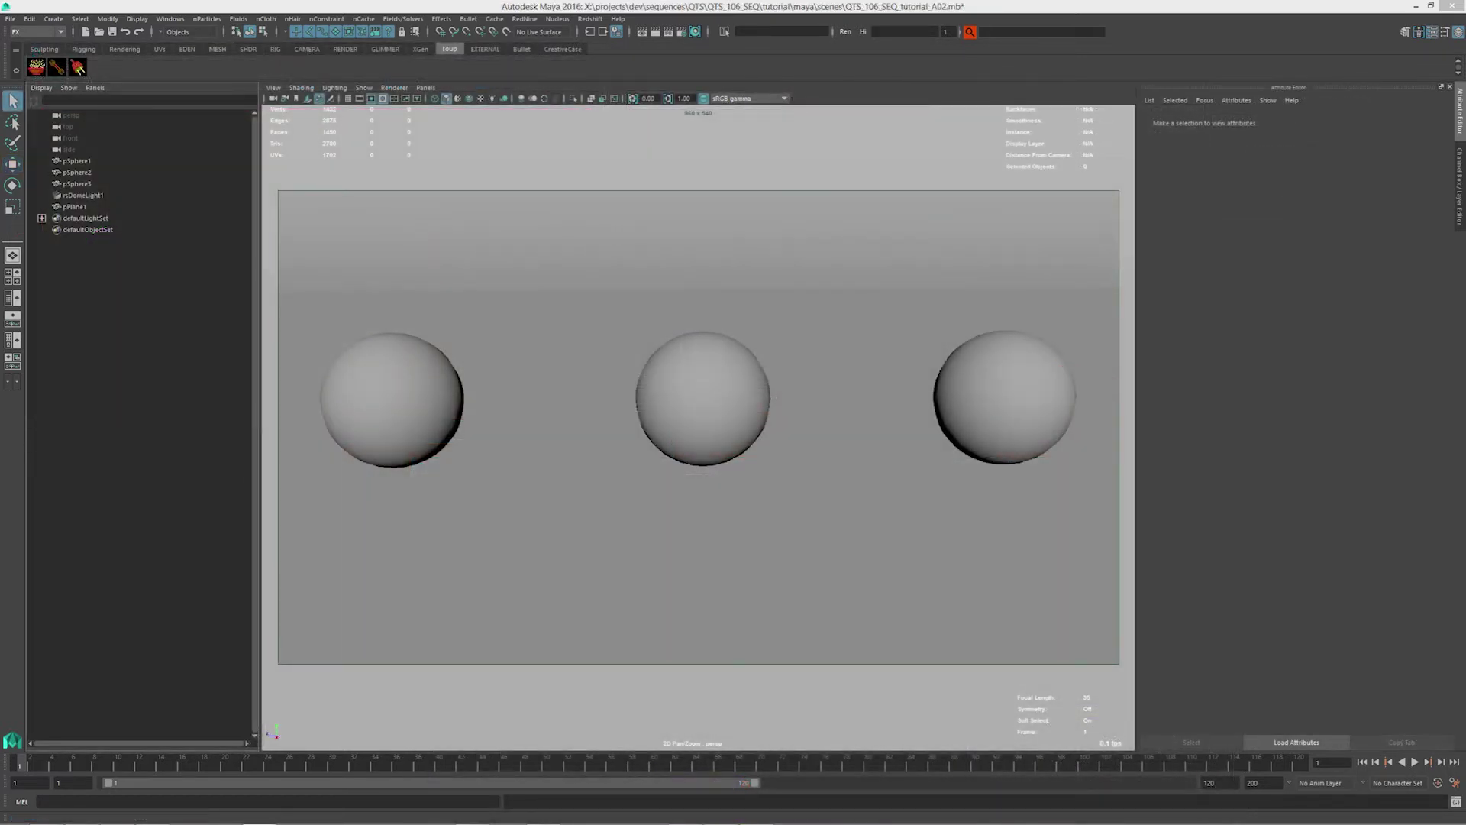
Open the Render View and the Hypershade for the scene with the three metal shaders
click(642, 32)
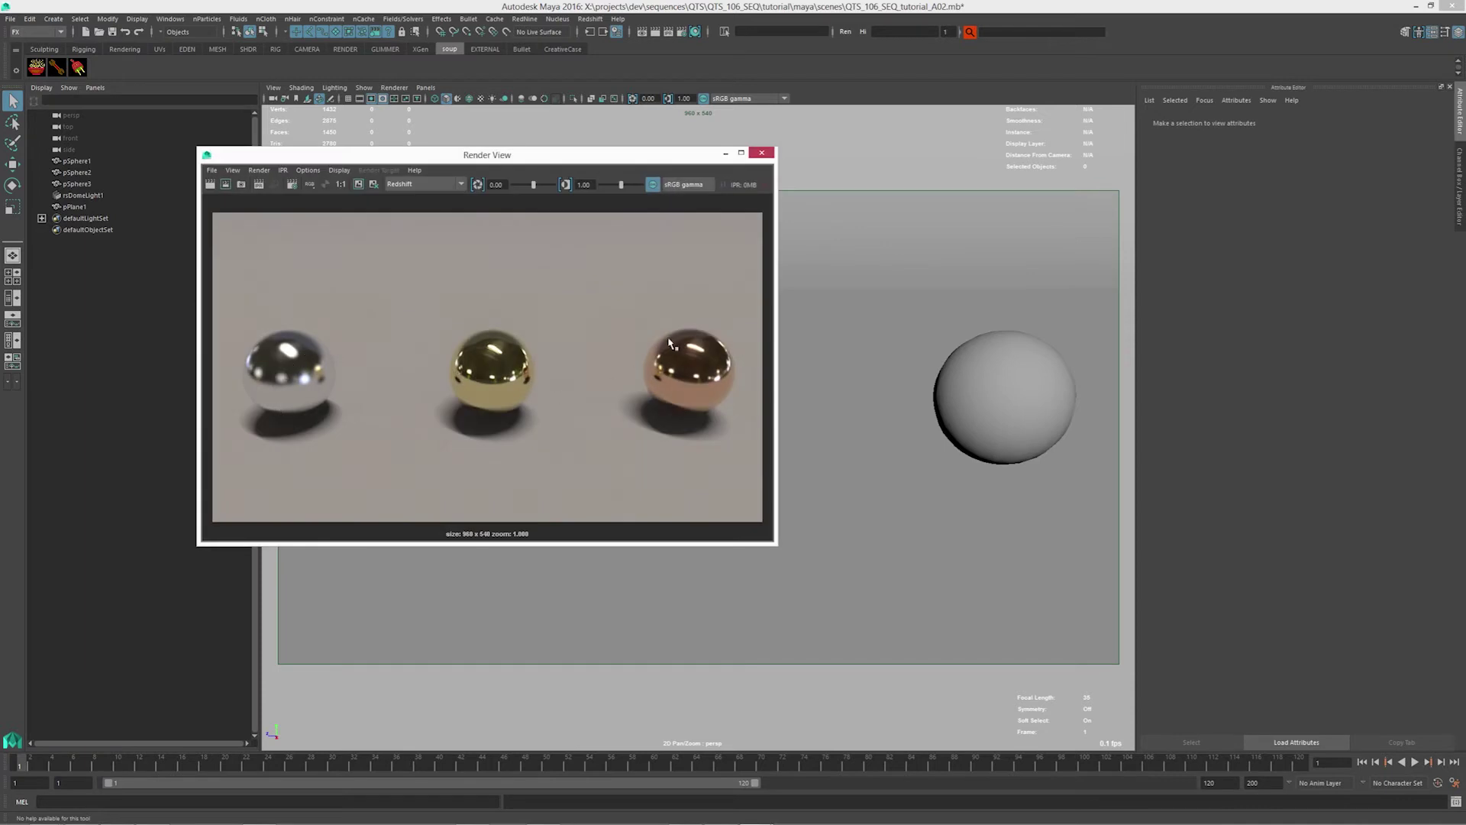
click(695, 32)
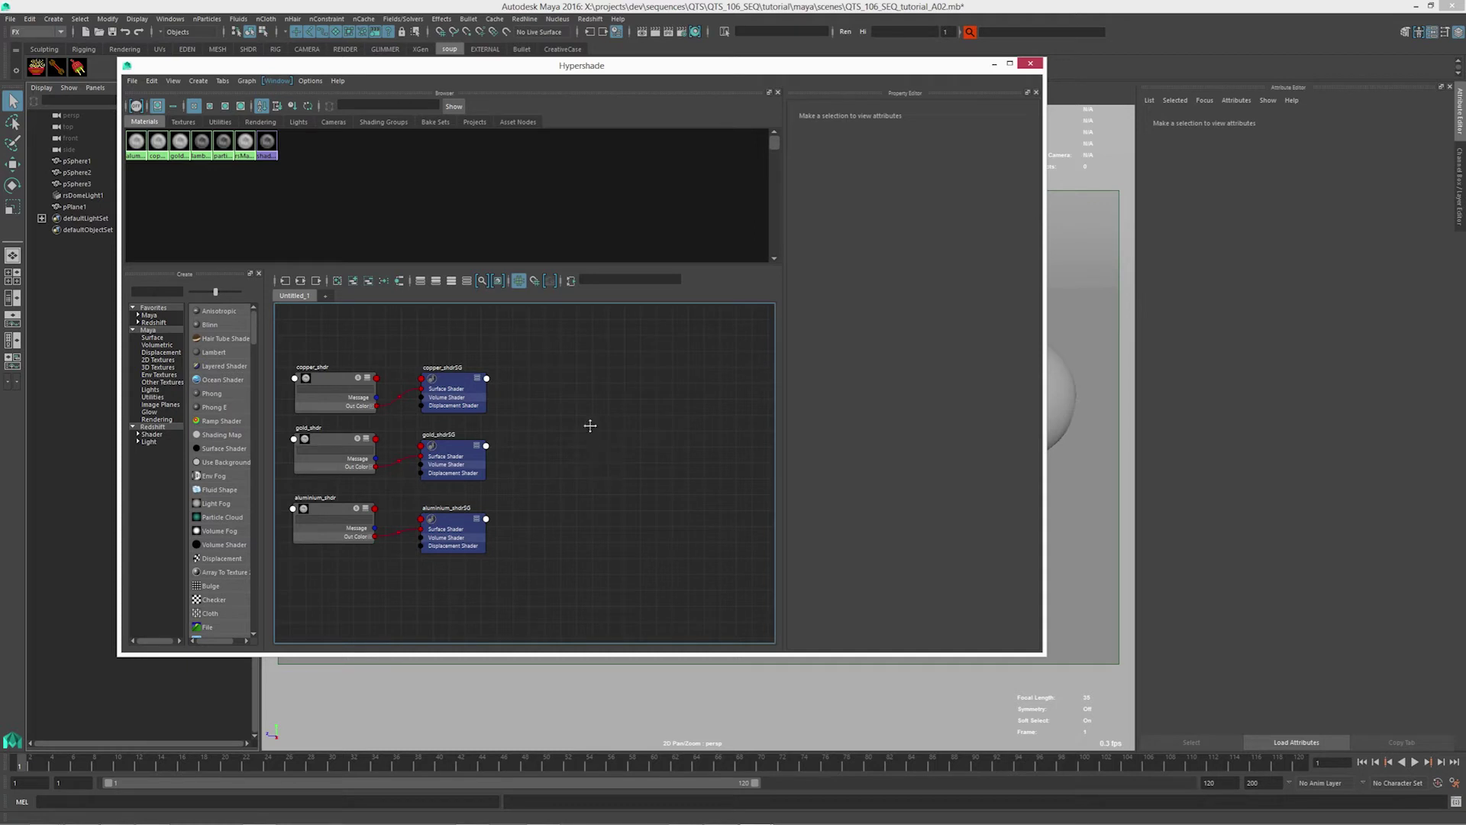
Add a RedshiftShaderSwitch node beside the copper, gold and aluminium shader networks
alt+middle_drag(589, 424, 593, 437)
key(Tab)
text(shad)
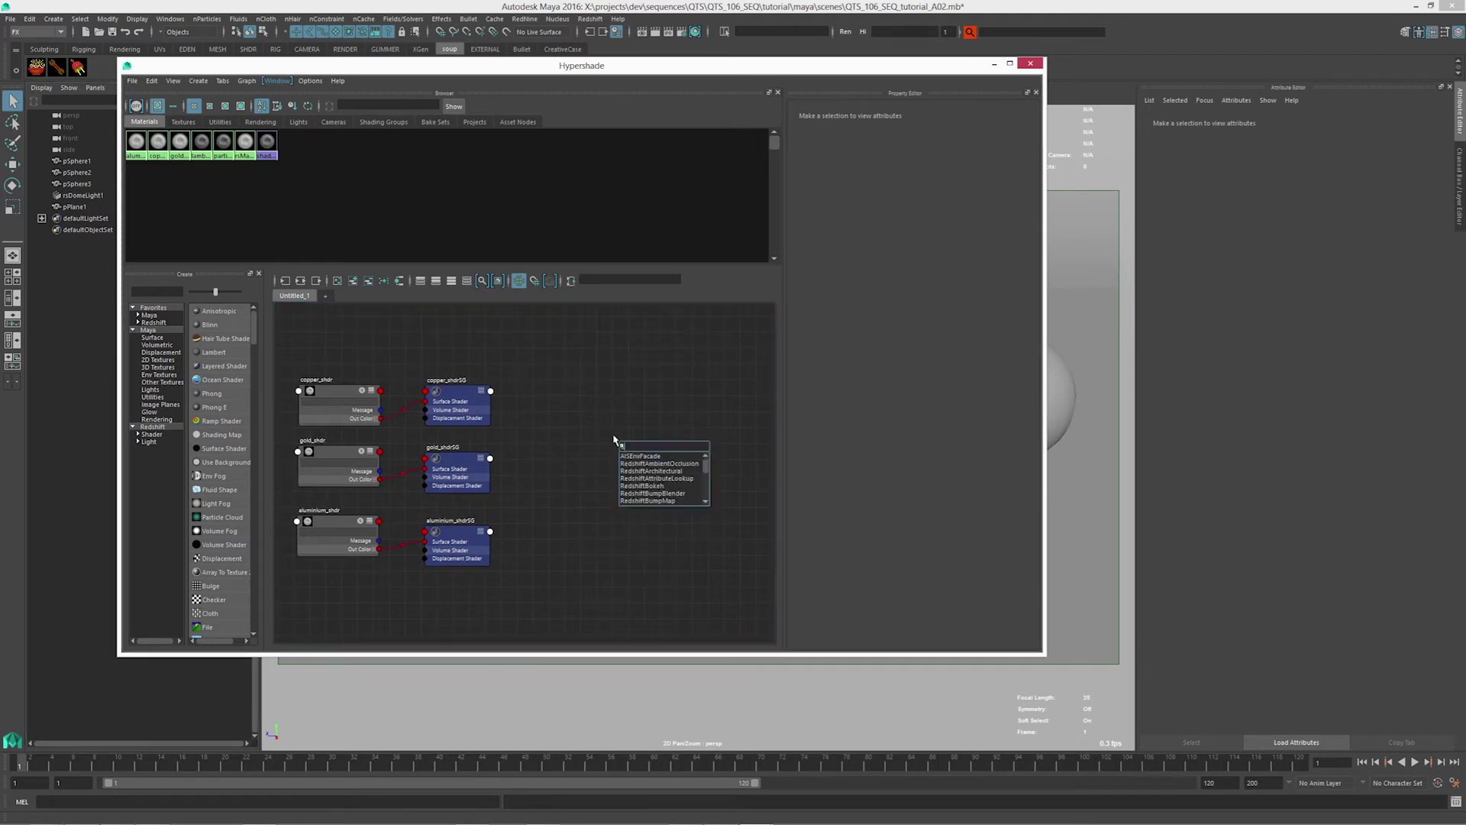
key(Down)
key(Down)
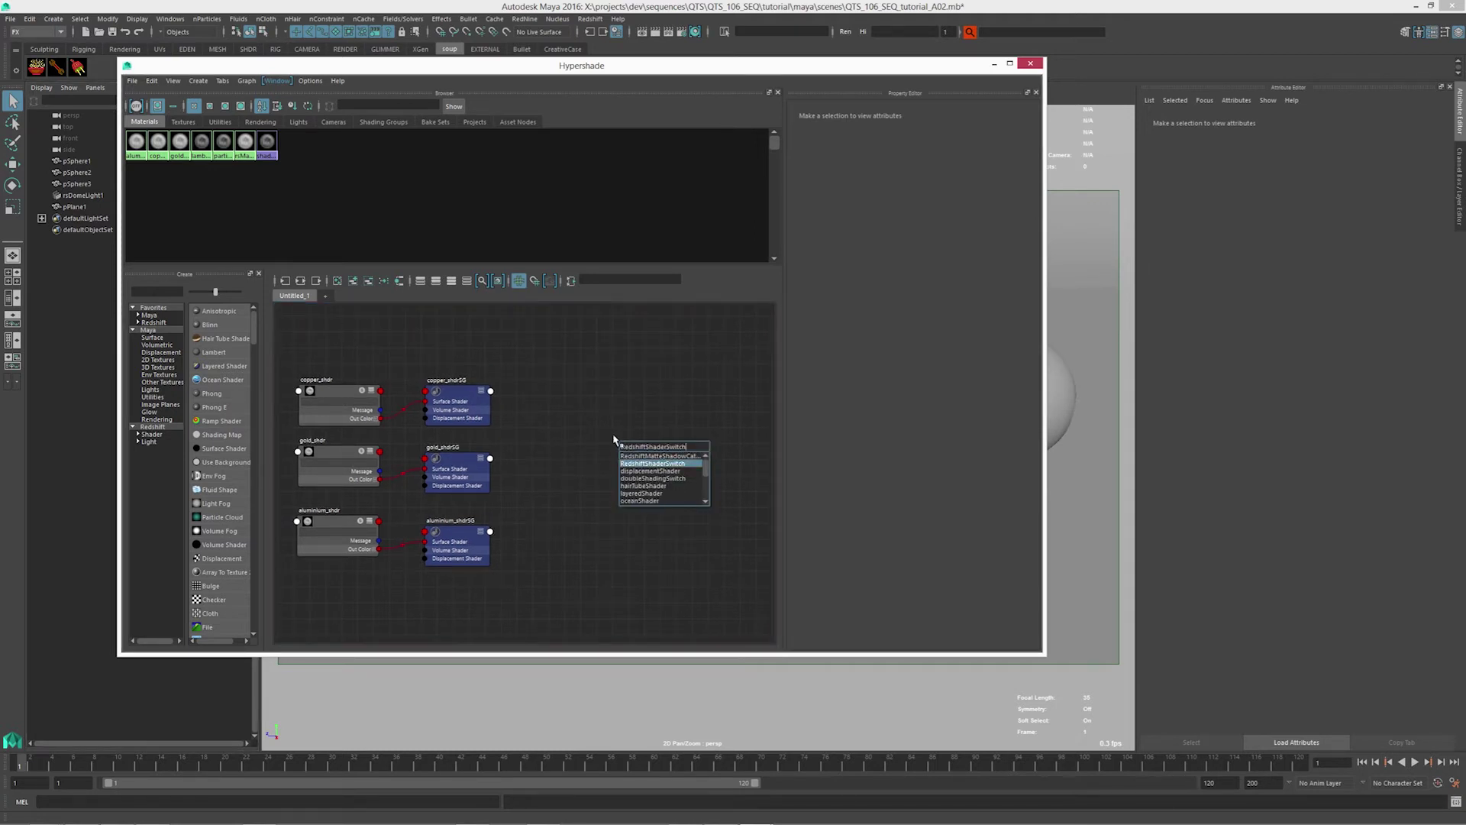
key(Return)
drag(657, 448, 629, 428)
alt+middle_drag(679, 390, 649, 390)
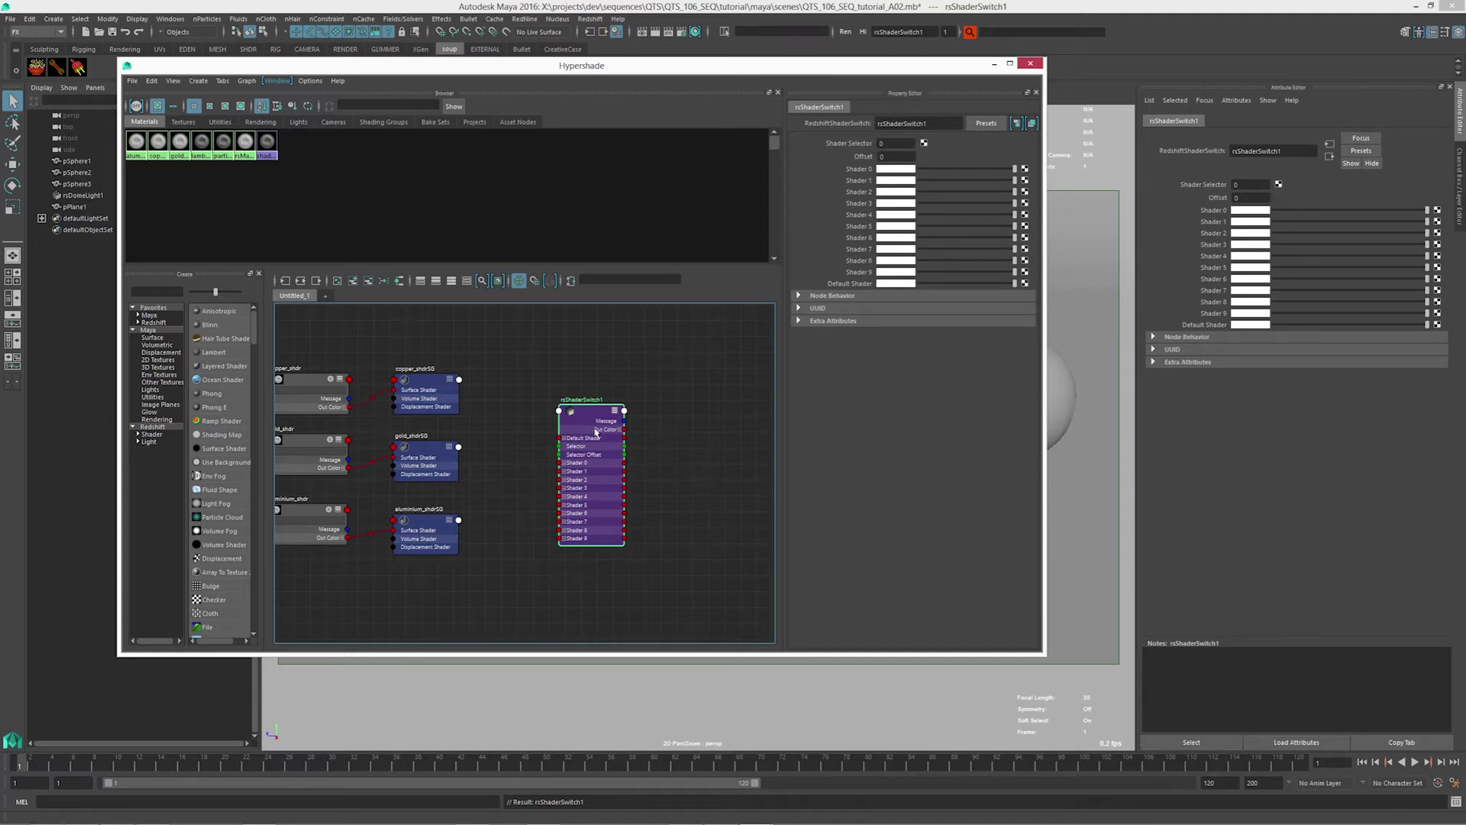
alt+middle_drag(572, 449, 609, 442)
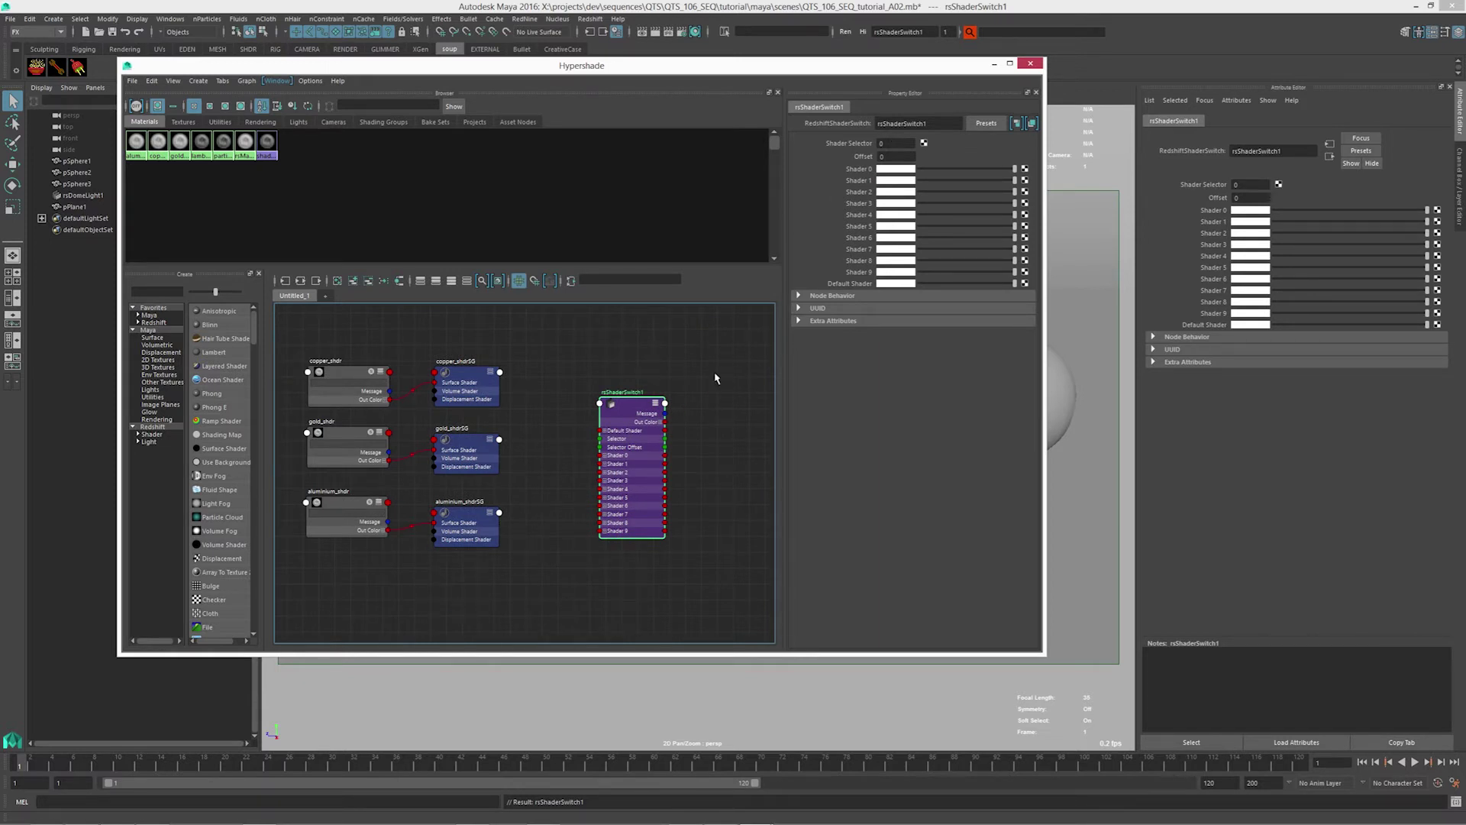
Make room beside the shader switch and add a RedshiftUserDataInteger node between it and the shading groups
alt+middle_drag(686, 404, 586, 397)
drag(542, 405, 611, 410)
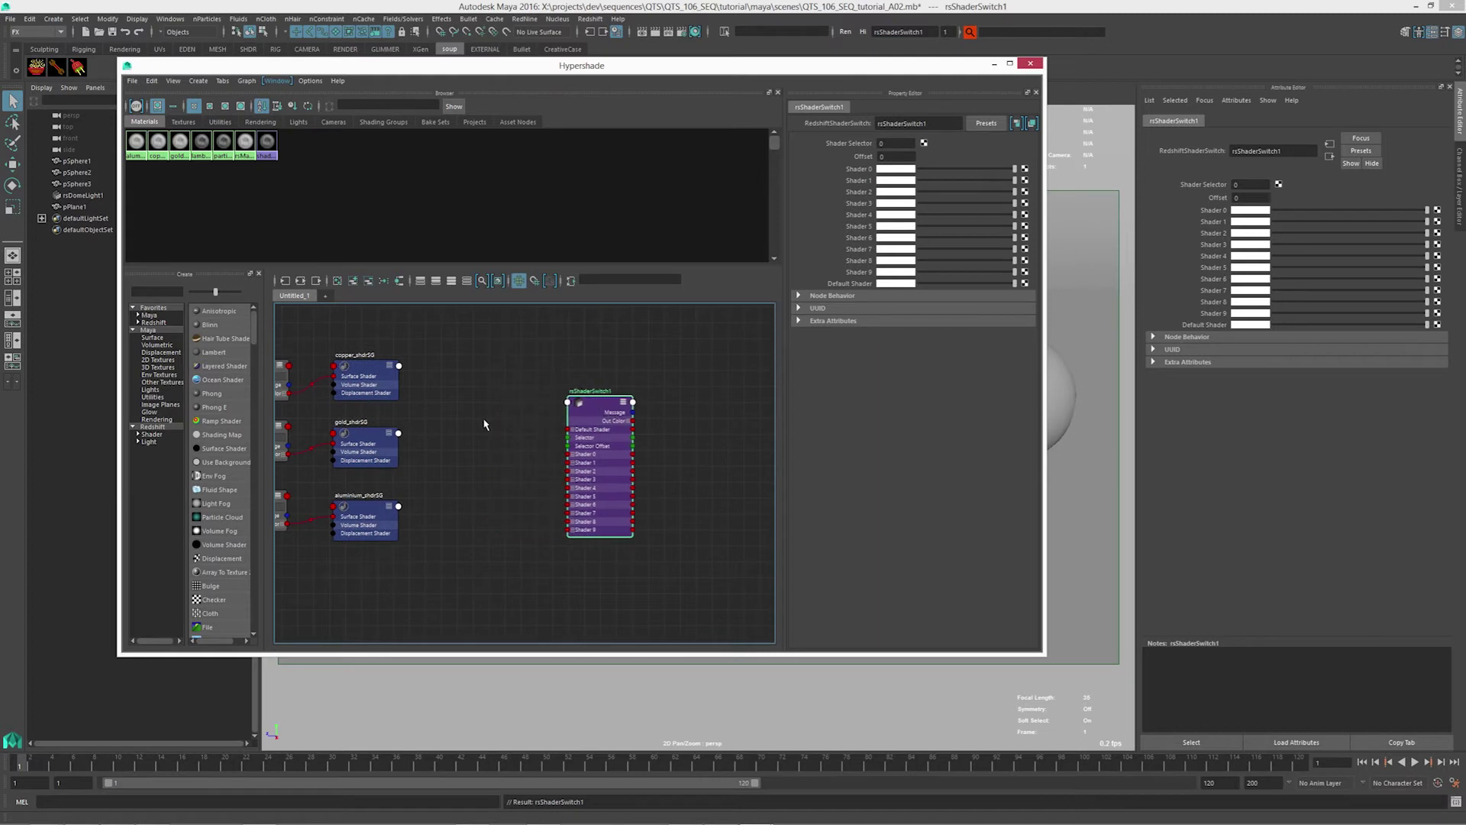
click(460, 426)
key(Tab)
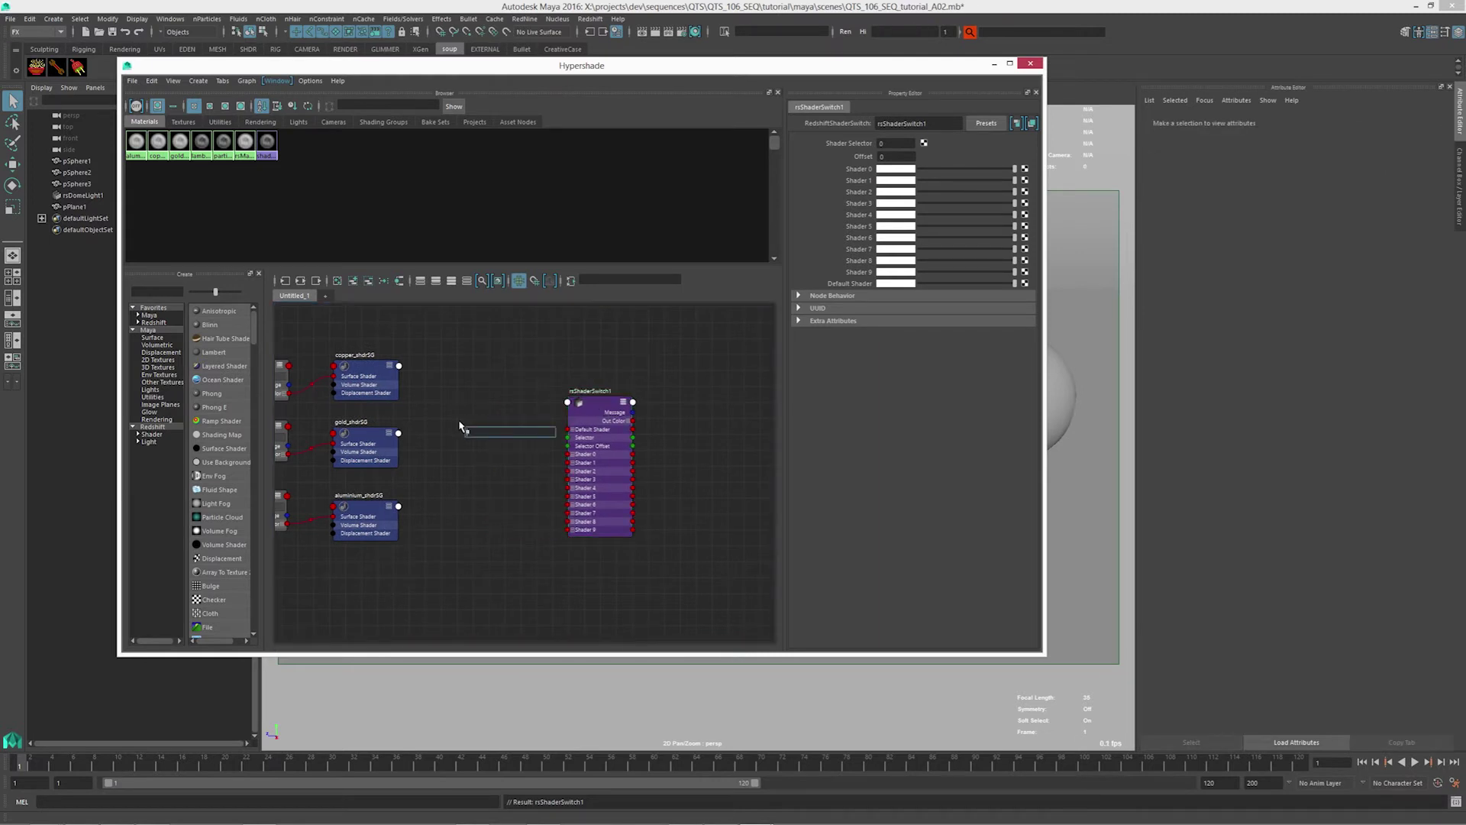
text(user)
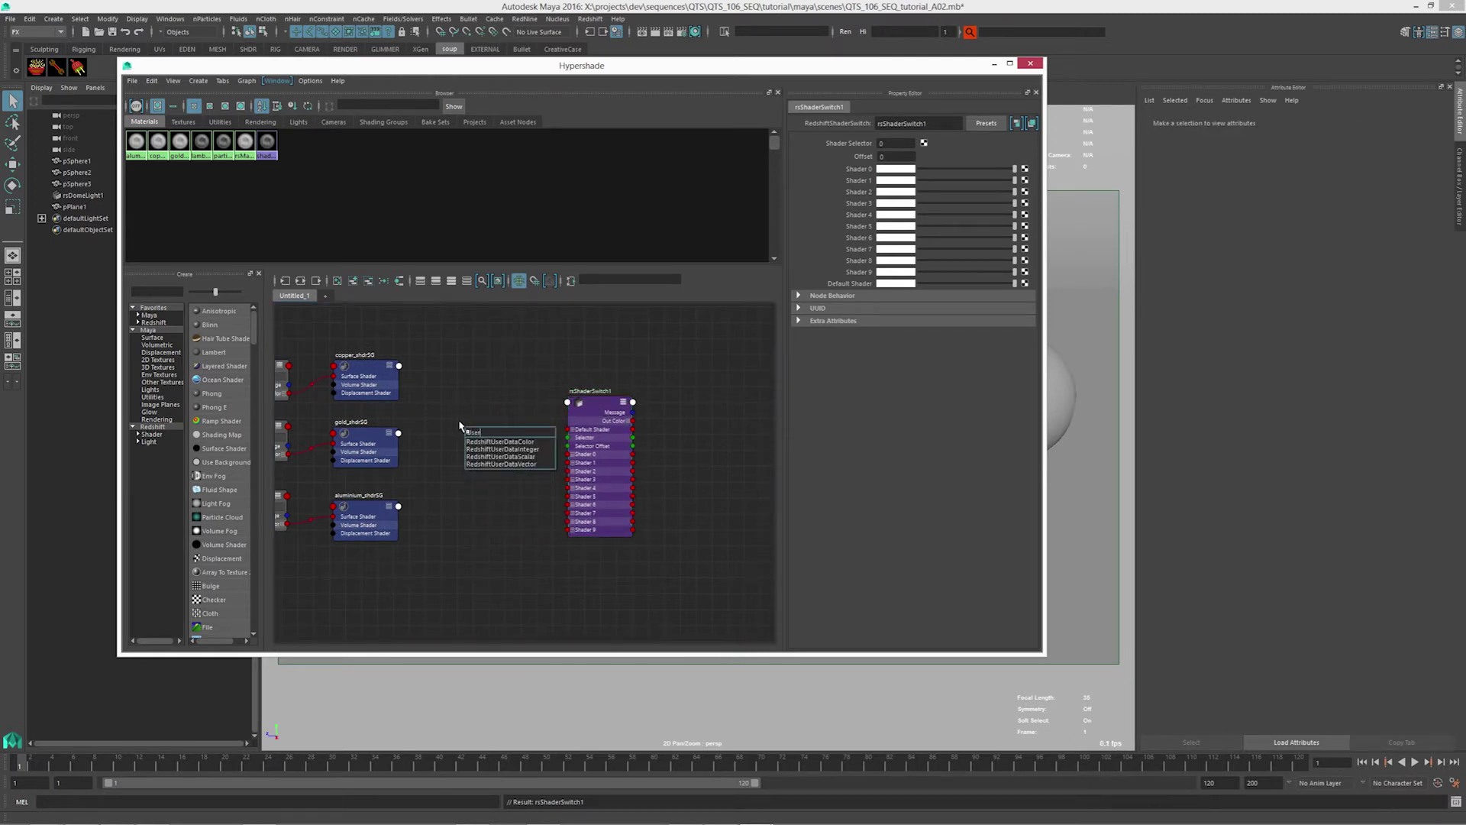
key(Down)
key(Down)
key(Return)
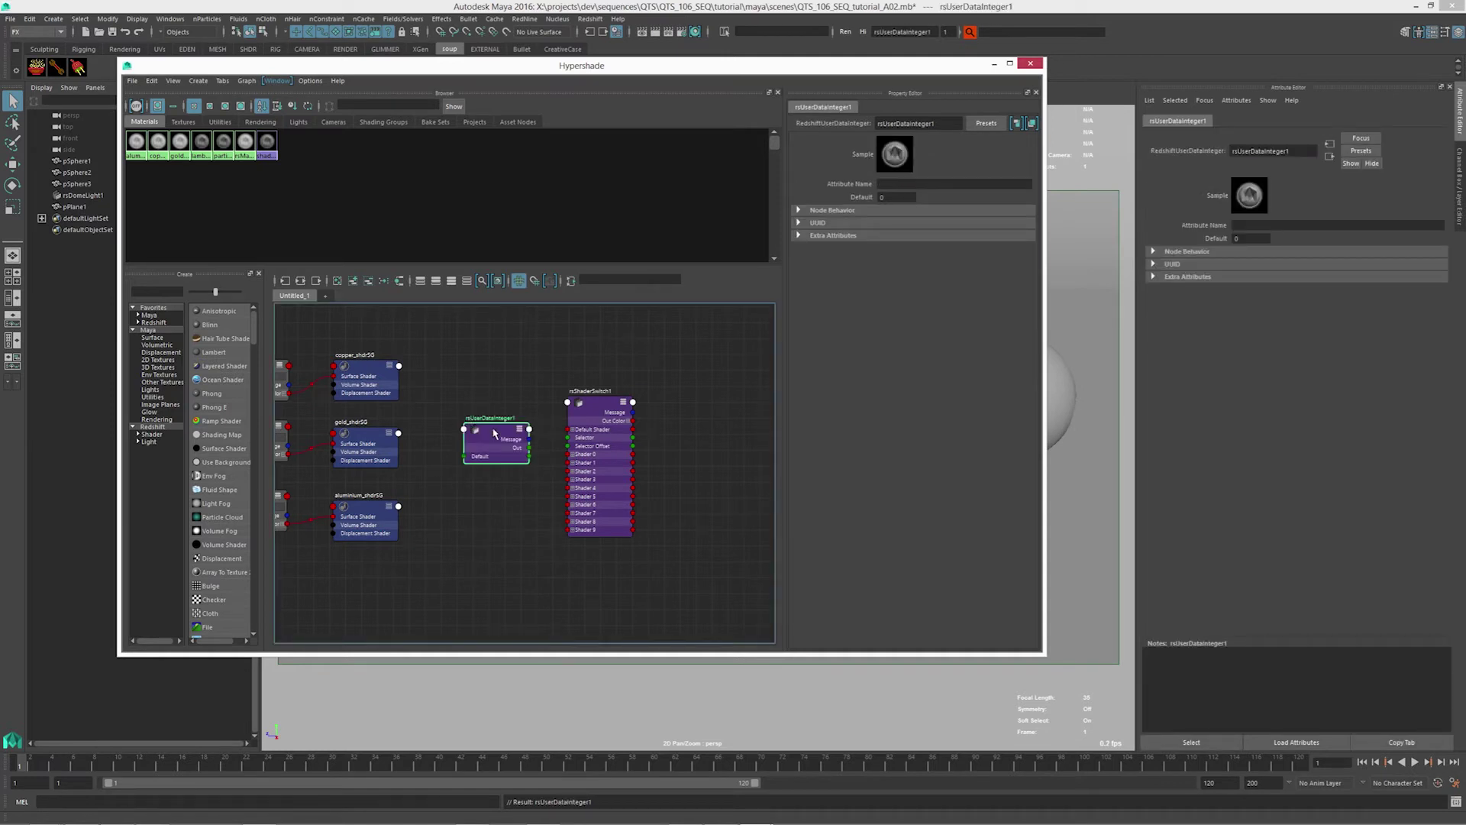
Connect the user data integer node's Out to the Selector input of the shader switch
drag(508, 433, 569, 438)
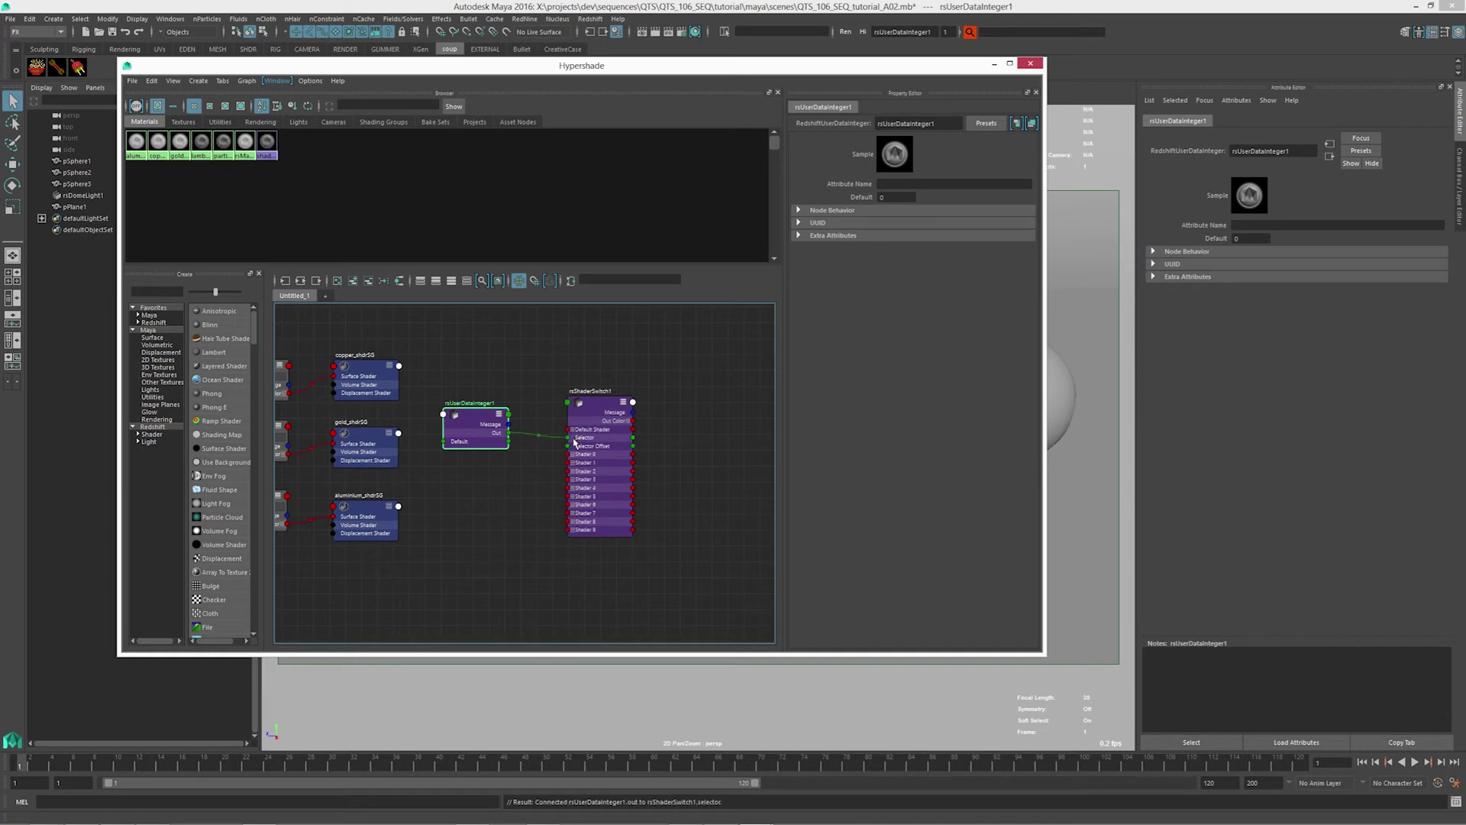
click(595, 405)
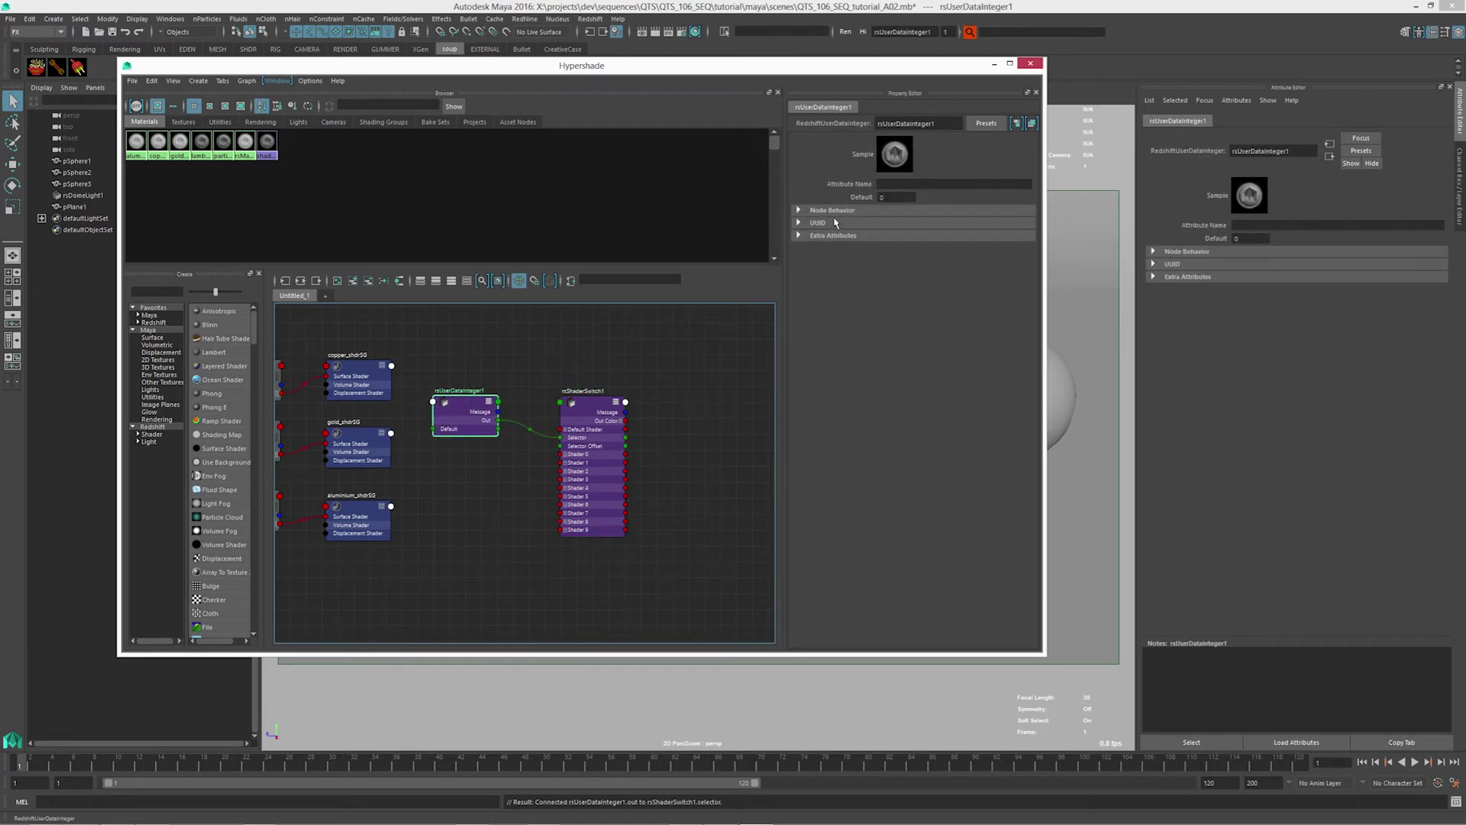
Set the attribute name of the rsUserDataInteger1 node to "switch"
click(887, 184)
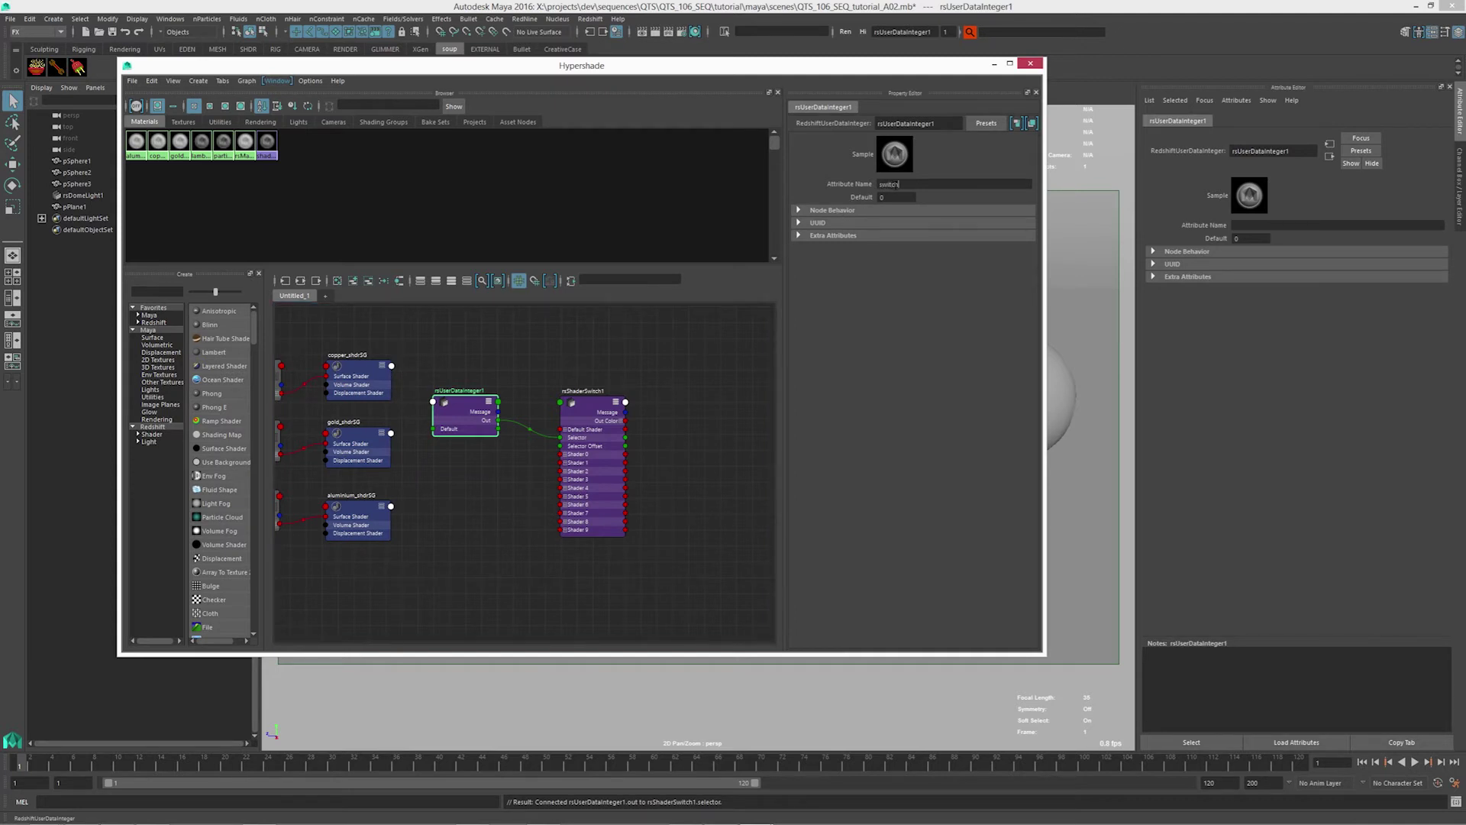
text(switch)
key(Return)
Connect the copper, gold and aluminium shaders to Shader 0, Shader 1 and Shader 2 of the shader switch
alt+middle_drag(670, 426, 649, 433)
click(567, 402)
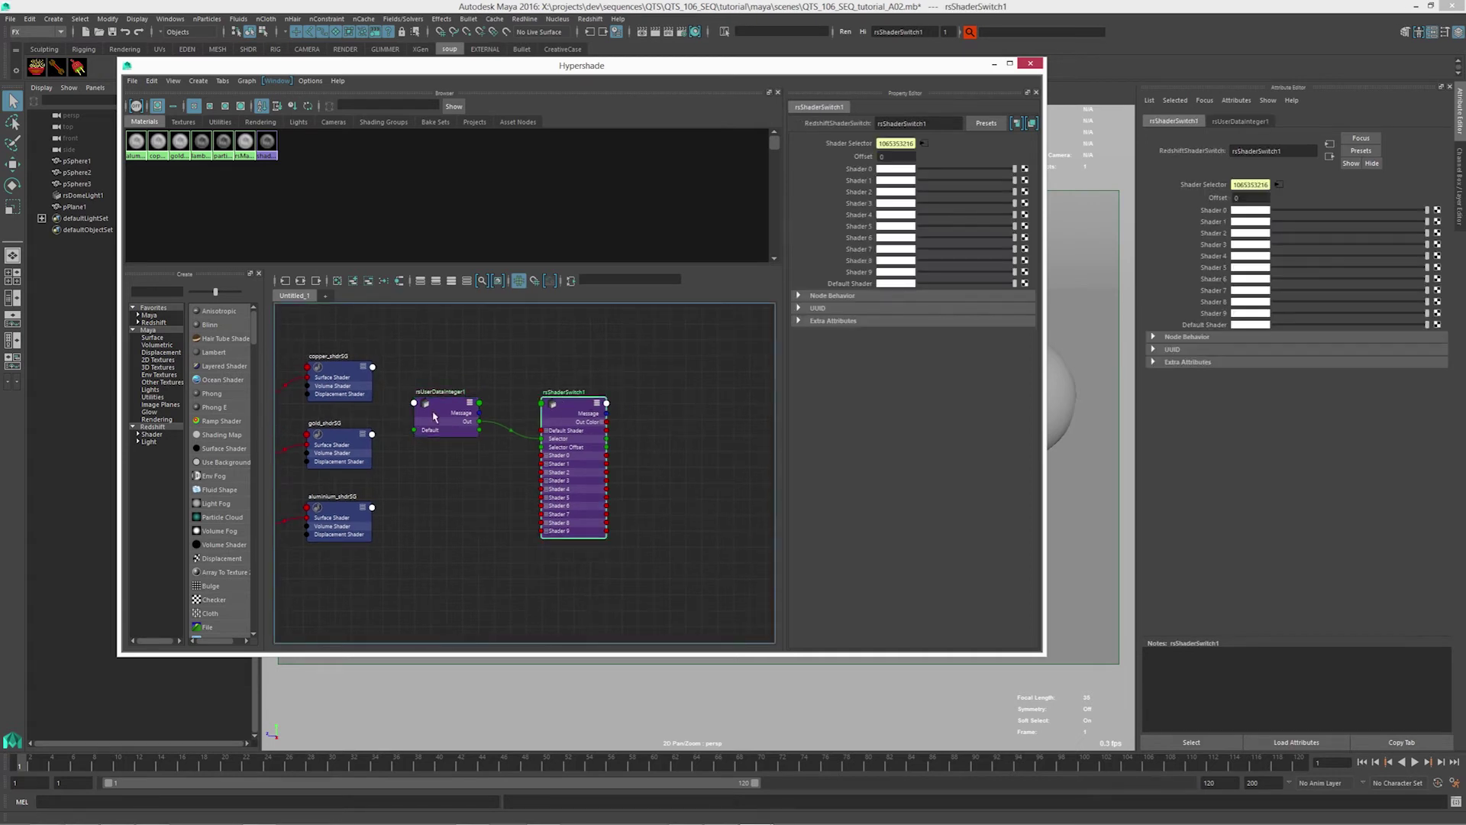
middle_drag(299, 365, 861, 169)
middle_drag(319, 433, 853, 180)
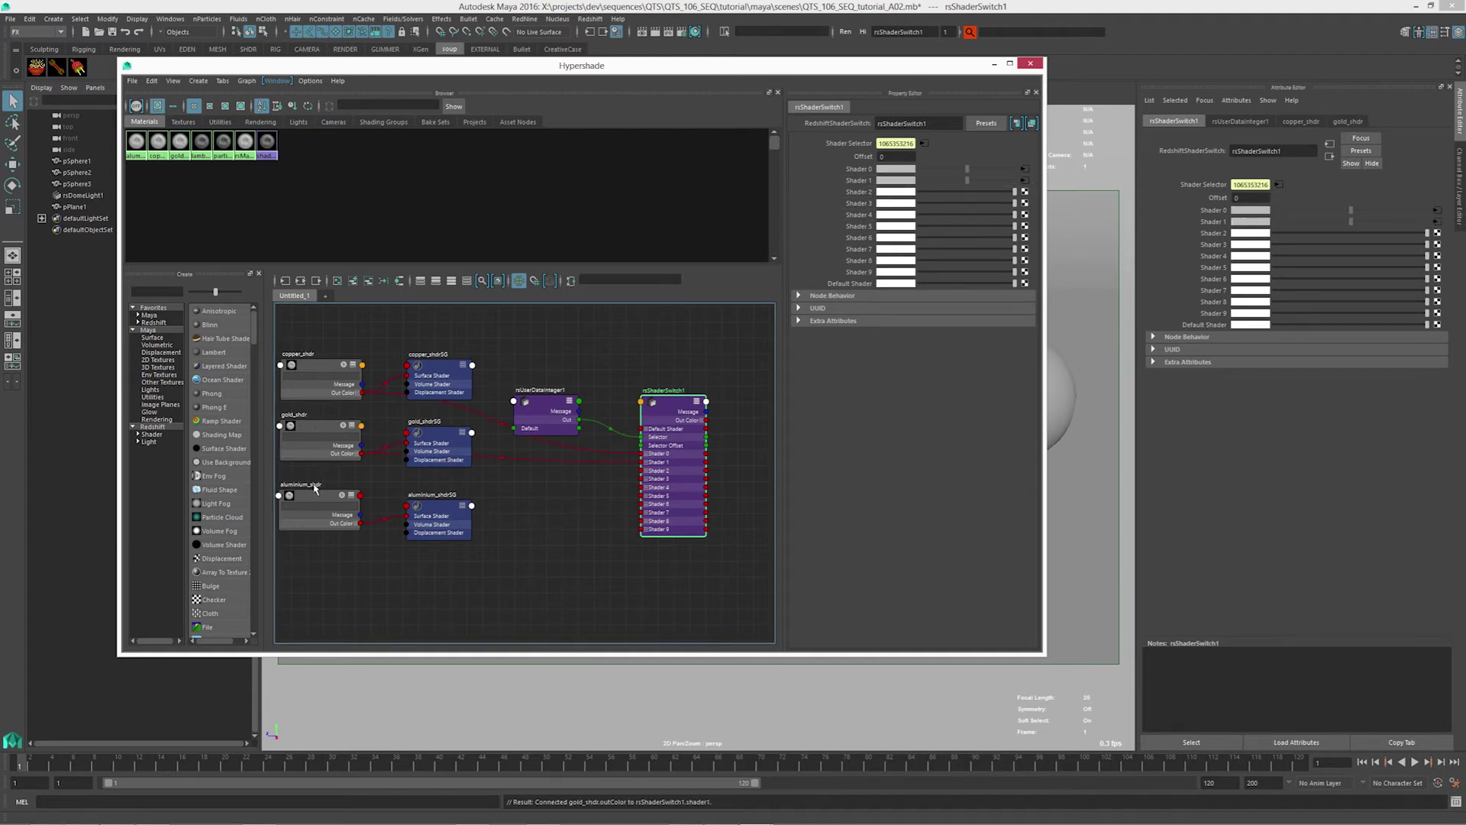
middle_drag(315, 489, 868, 193)
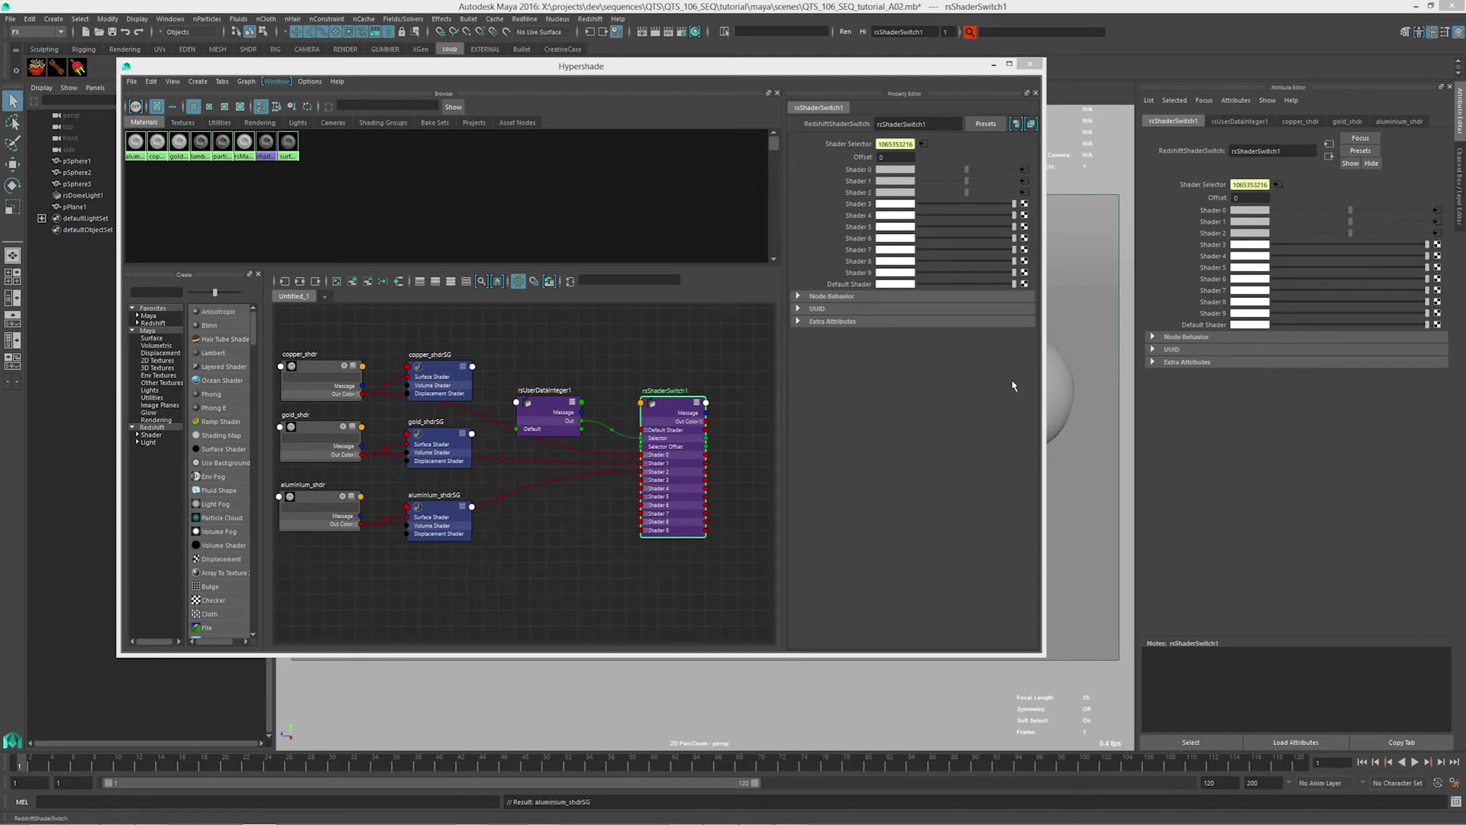
Add a surfaceShader node beside the shader switch and connect the switch to its shading group's Redshift Surface Shader slot
alt+middle_drag(646, 421, 422, 408)
click(567, 414)
key(Tab)
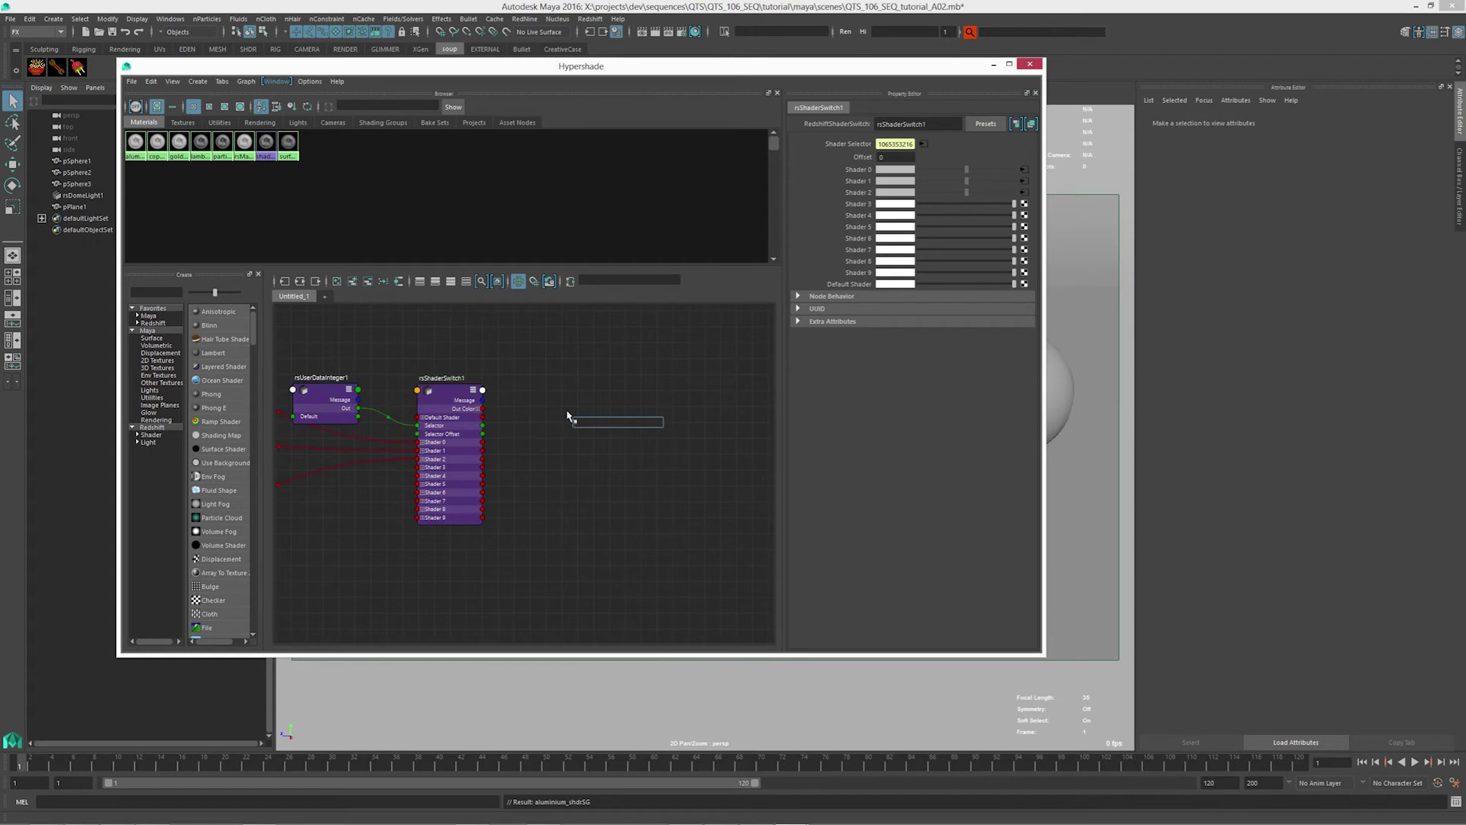
text(surfaceShader)
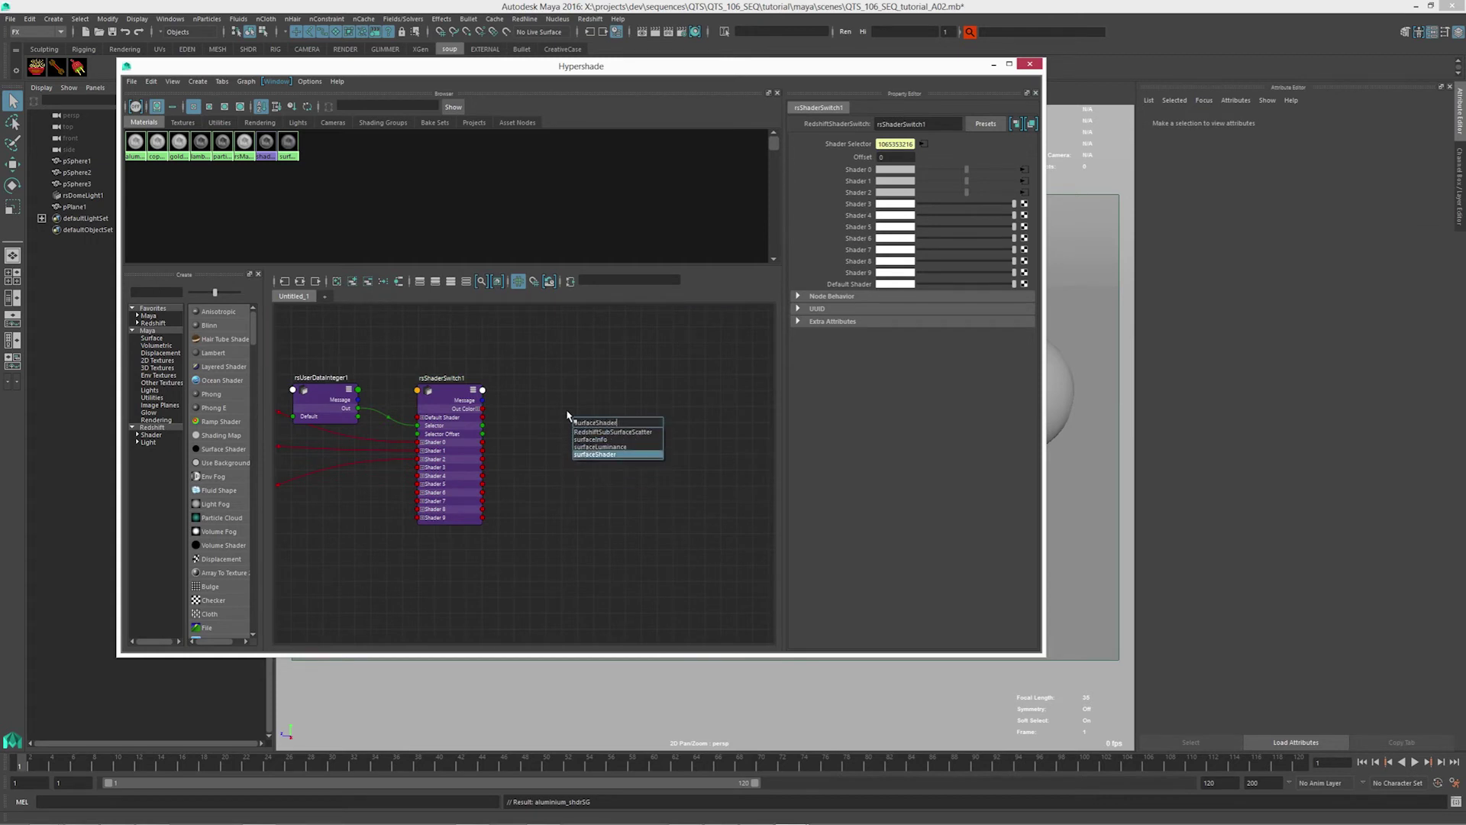
key(Return)
drag(613, 456, 575, 394)
drag(690, 422, 665, 426)
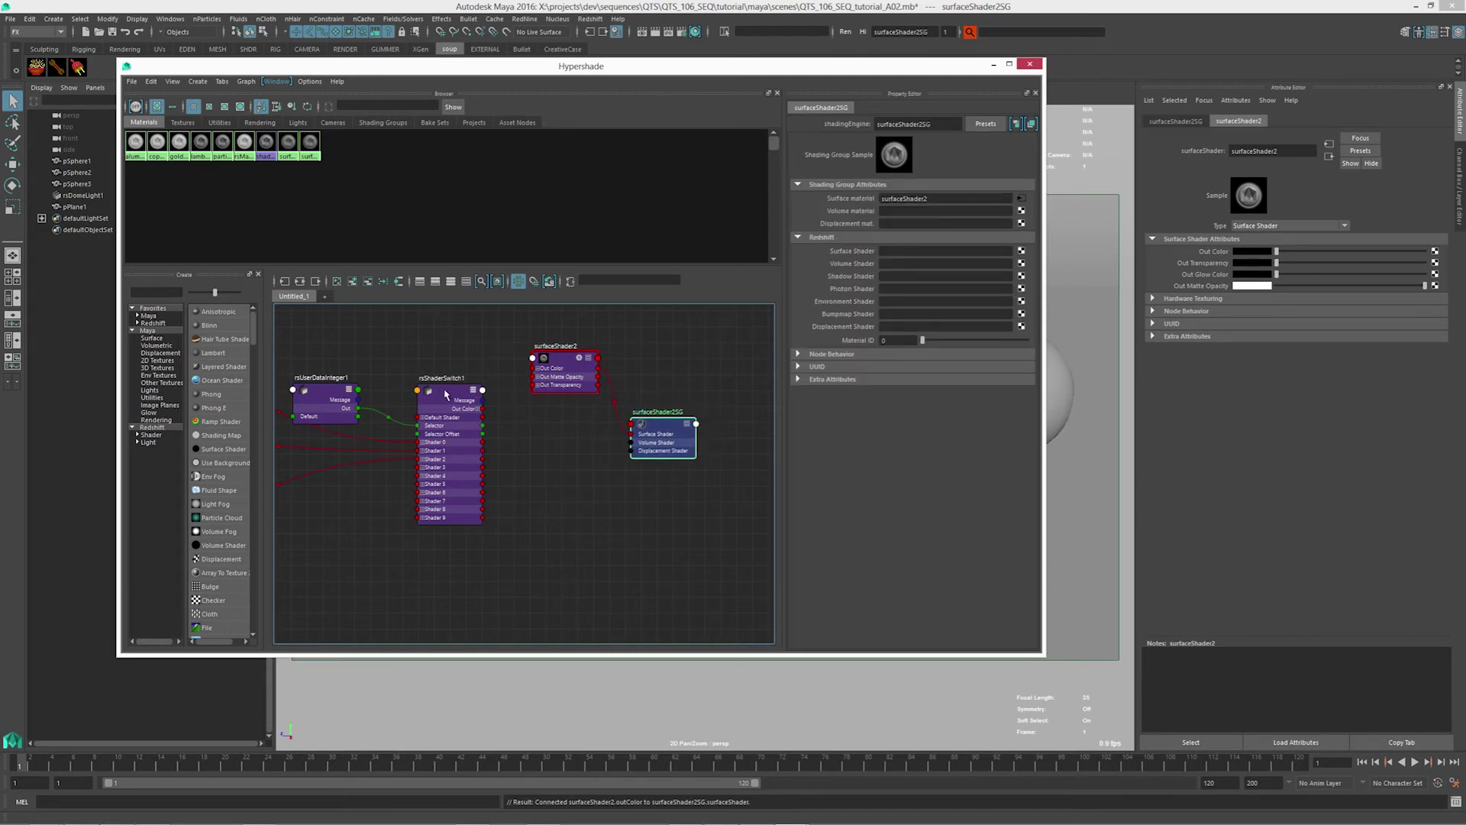
middle_drag(441, 393, 845, 254)
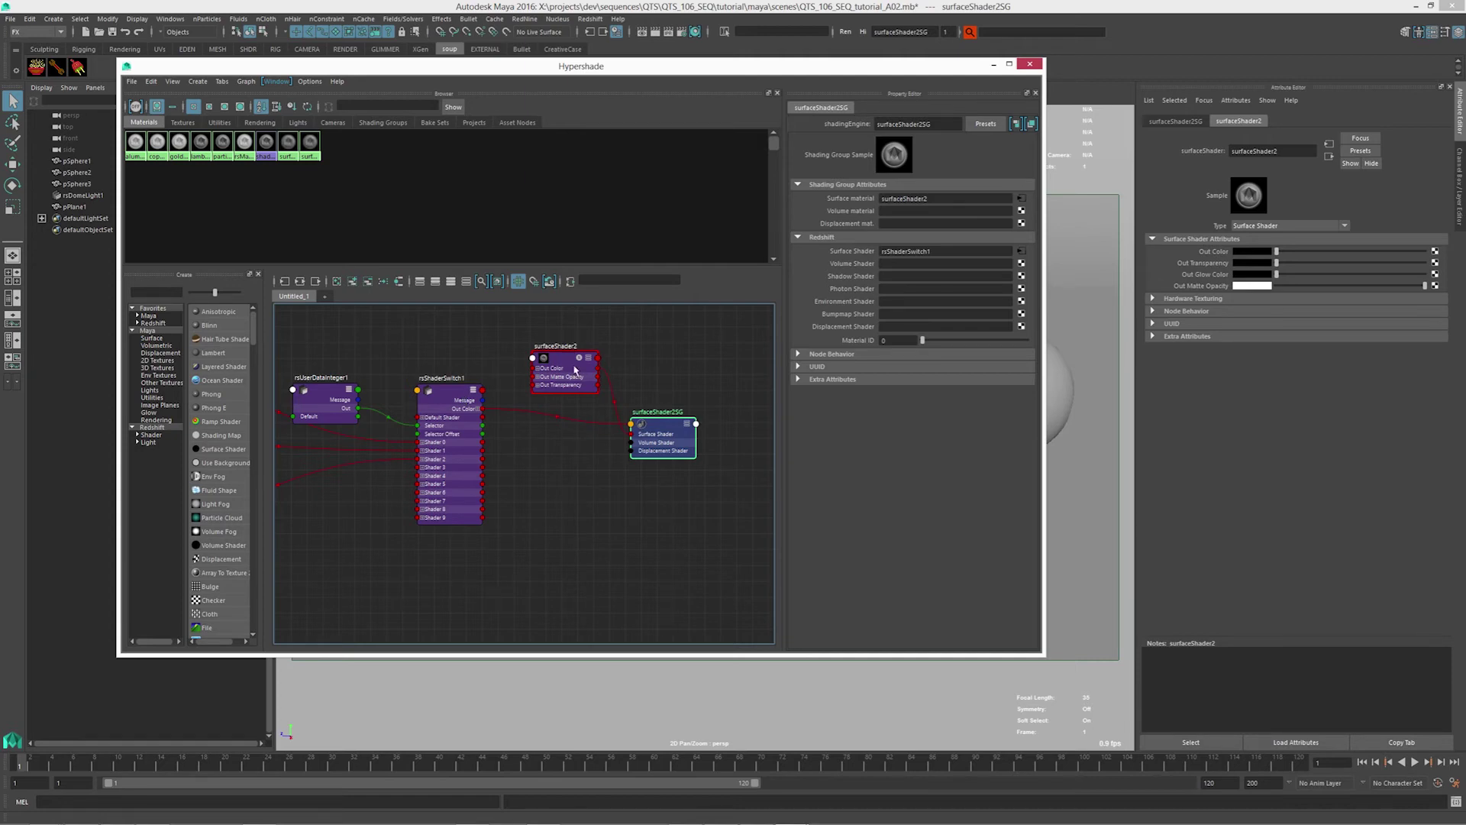
Assign the existing surfaceShader2 material to all three spheres in the scene
drag(659, 66, 776, 553)
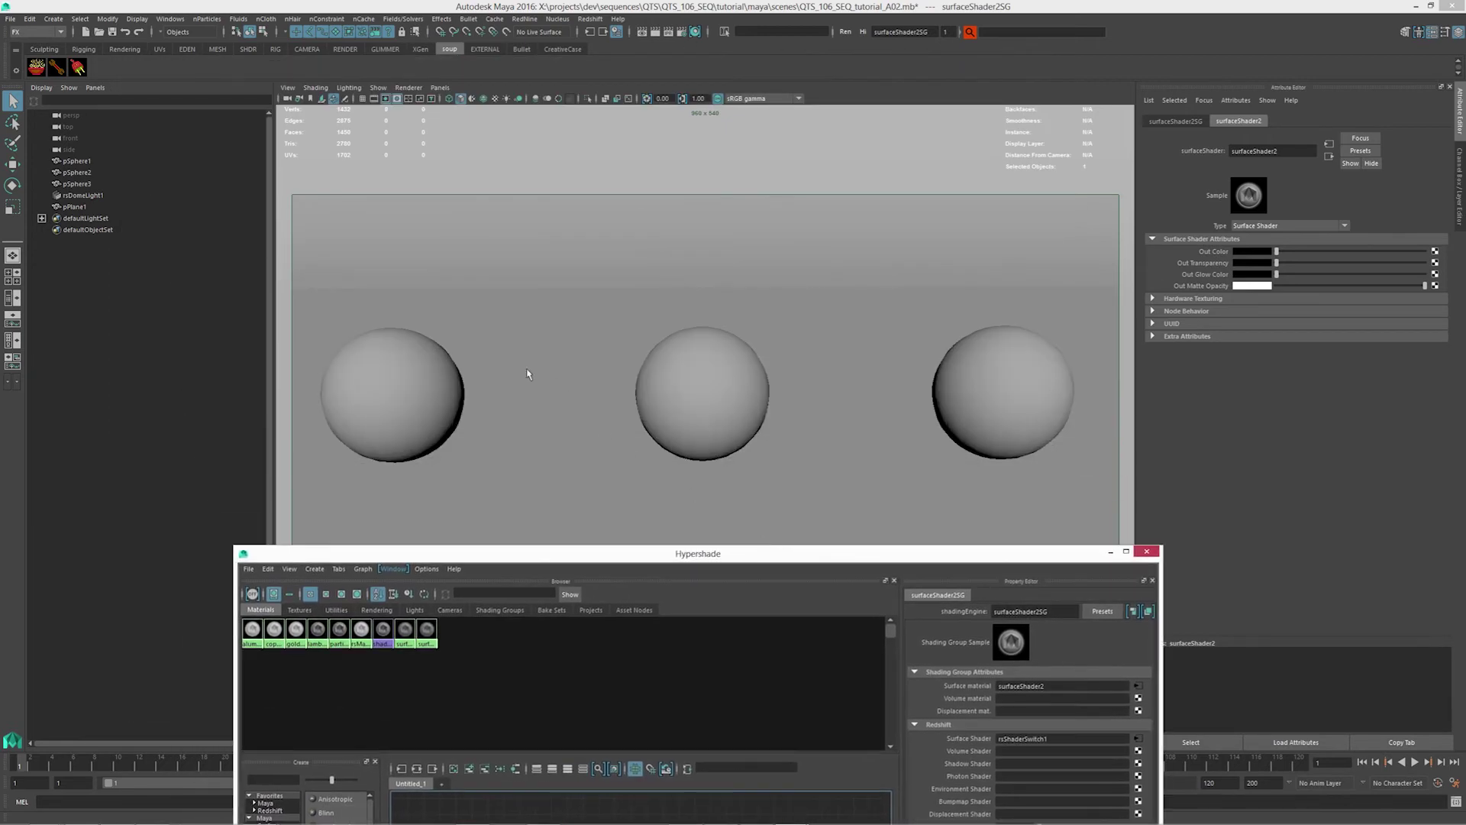
click(458, 393)
shift+click(700, 381)
shift+click(1001, 370)
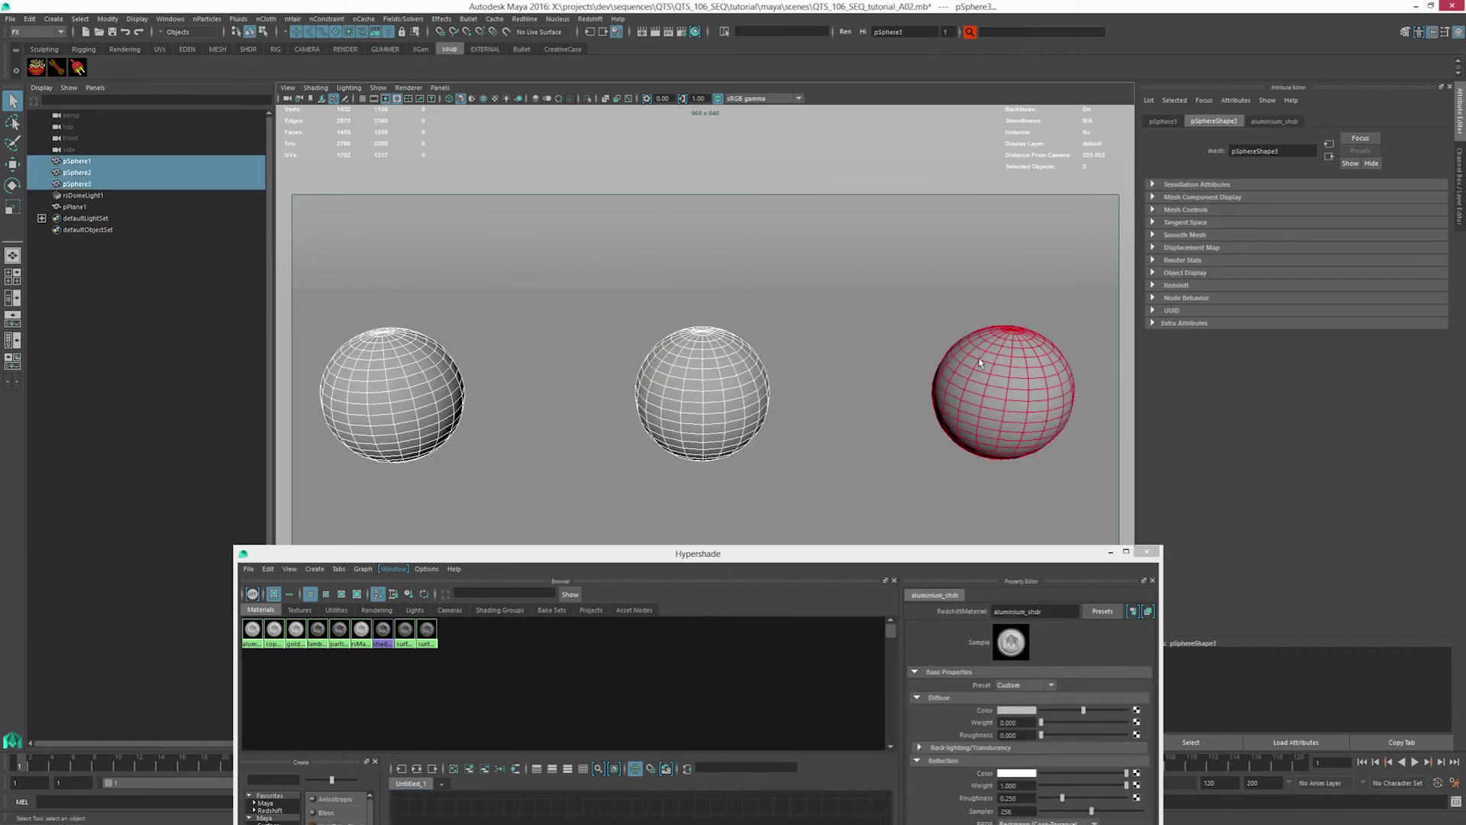
right_click(981, 364)
mouse_move(990, 651)
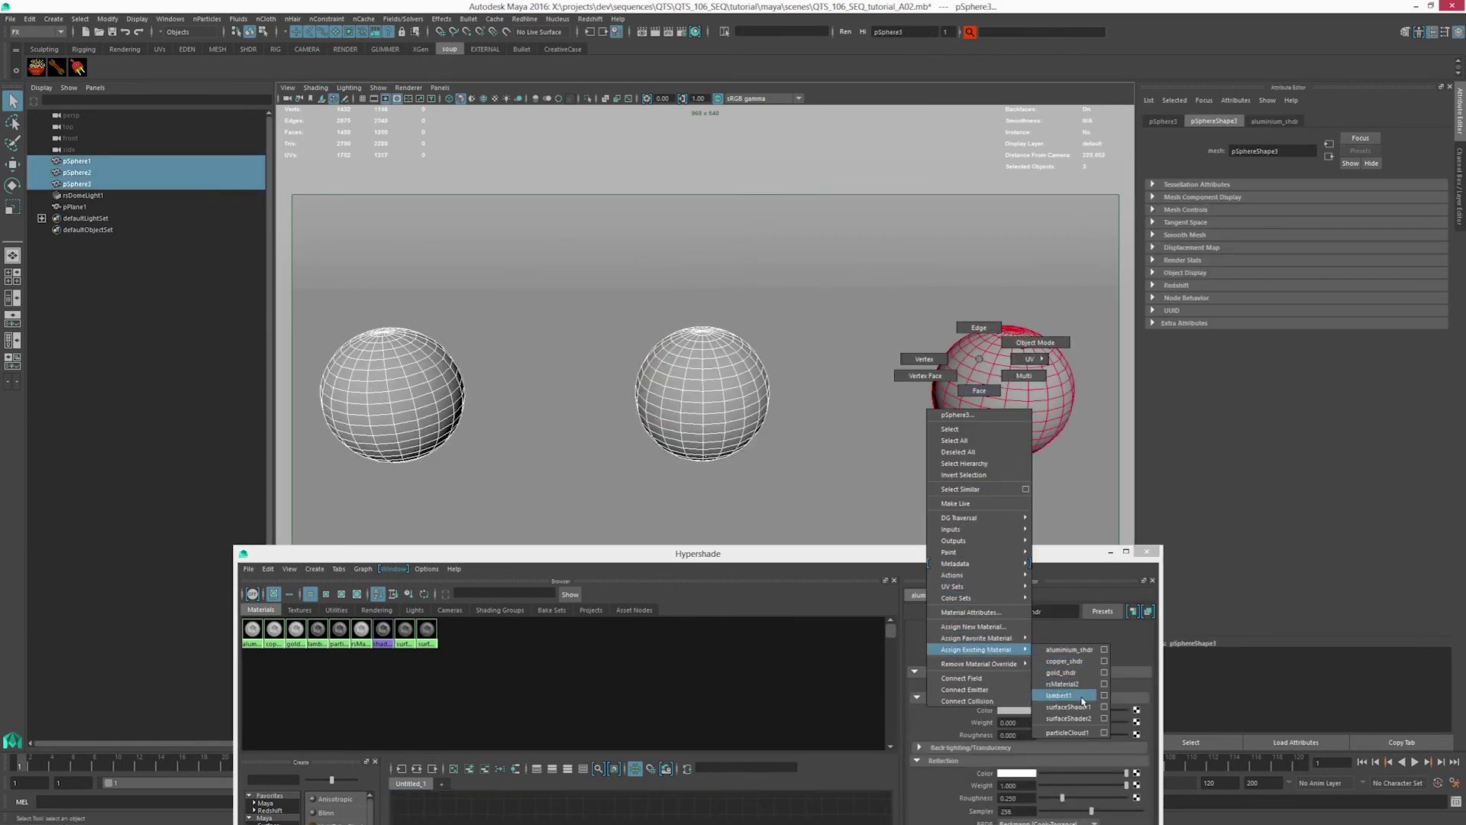
click(1068, 717)
drag(992, 560, 890, 514)
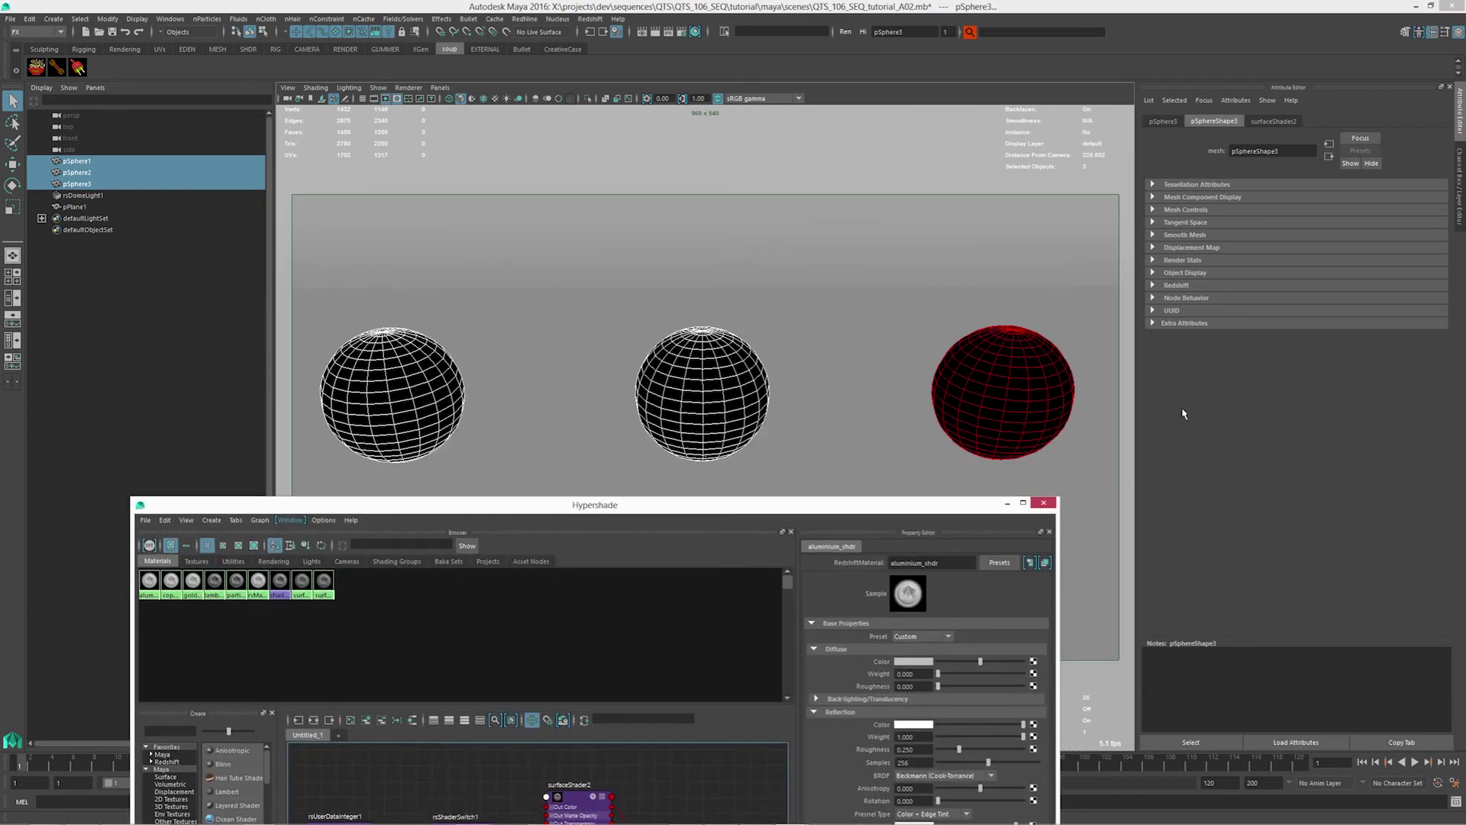
Add a scalar integer attribute named "switch" with a minimum of 0 to the three spheres
click(1246, 101)
click(1264, 111)
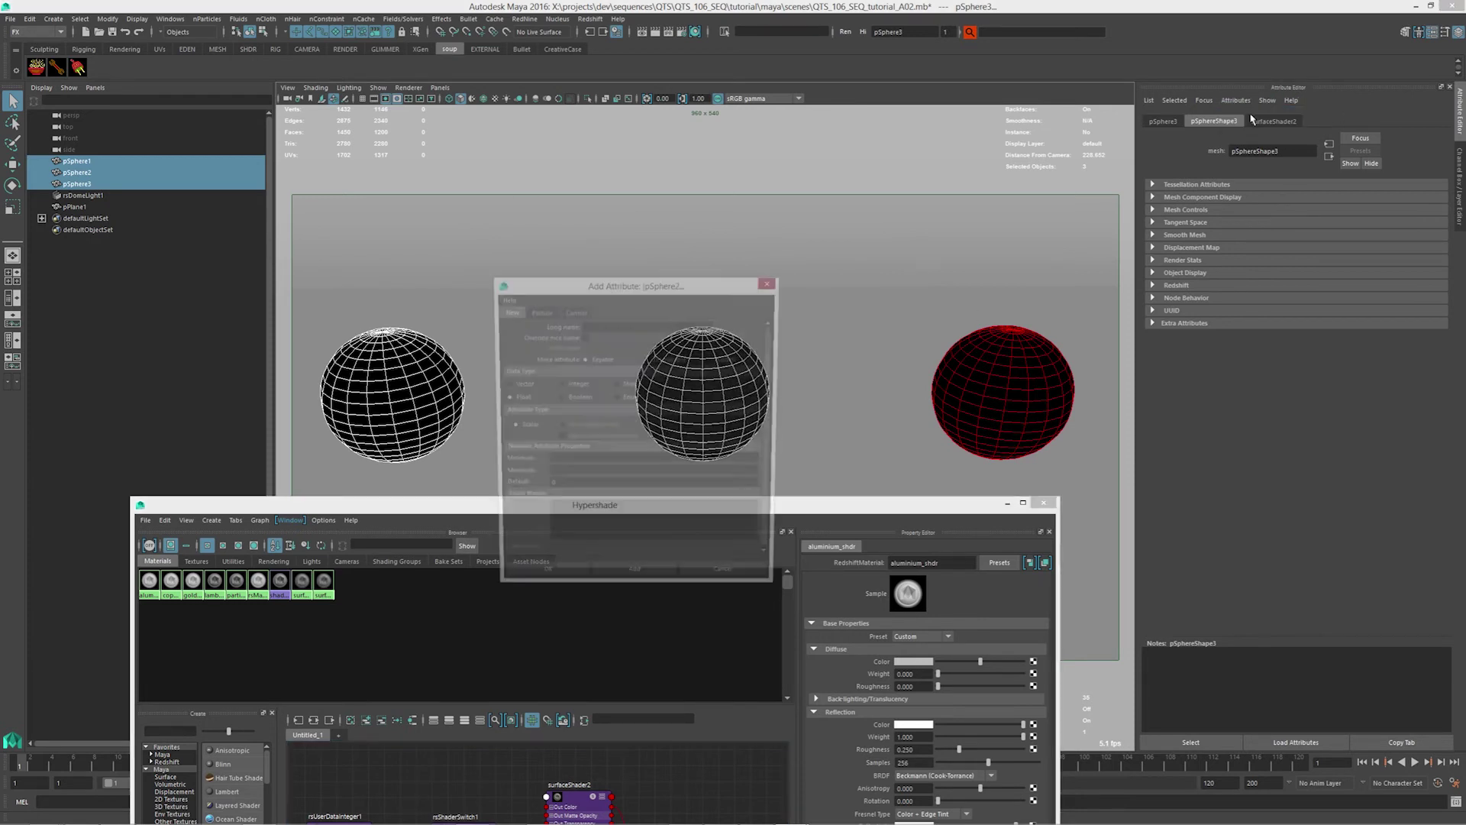
click(572, 385)
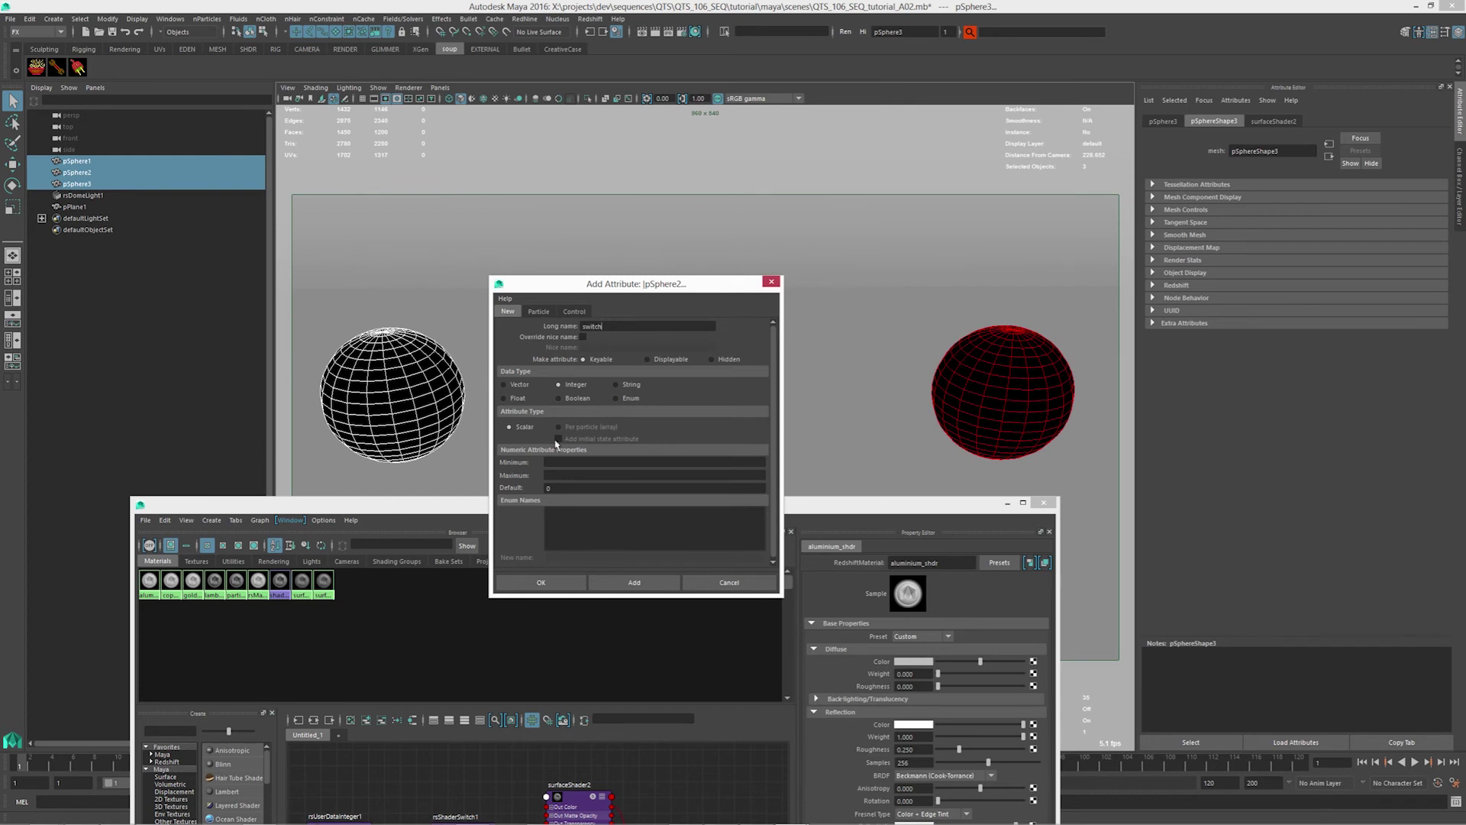
click(550, 462)
text(0)
click(632, 583)
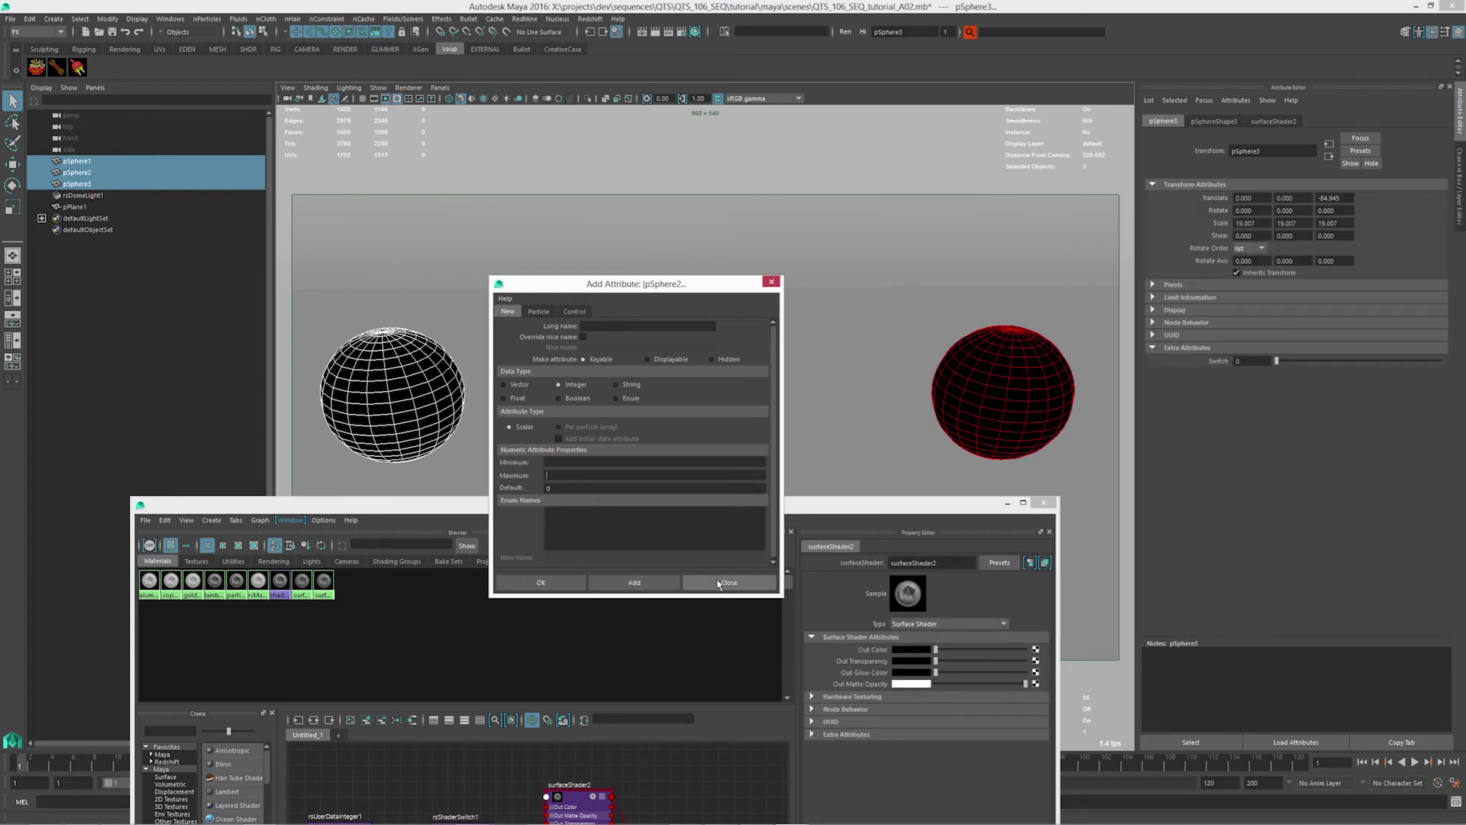
click(719, 583)
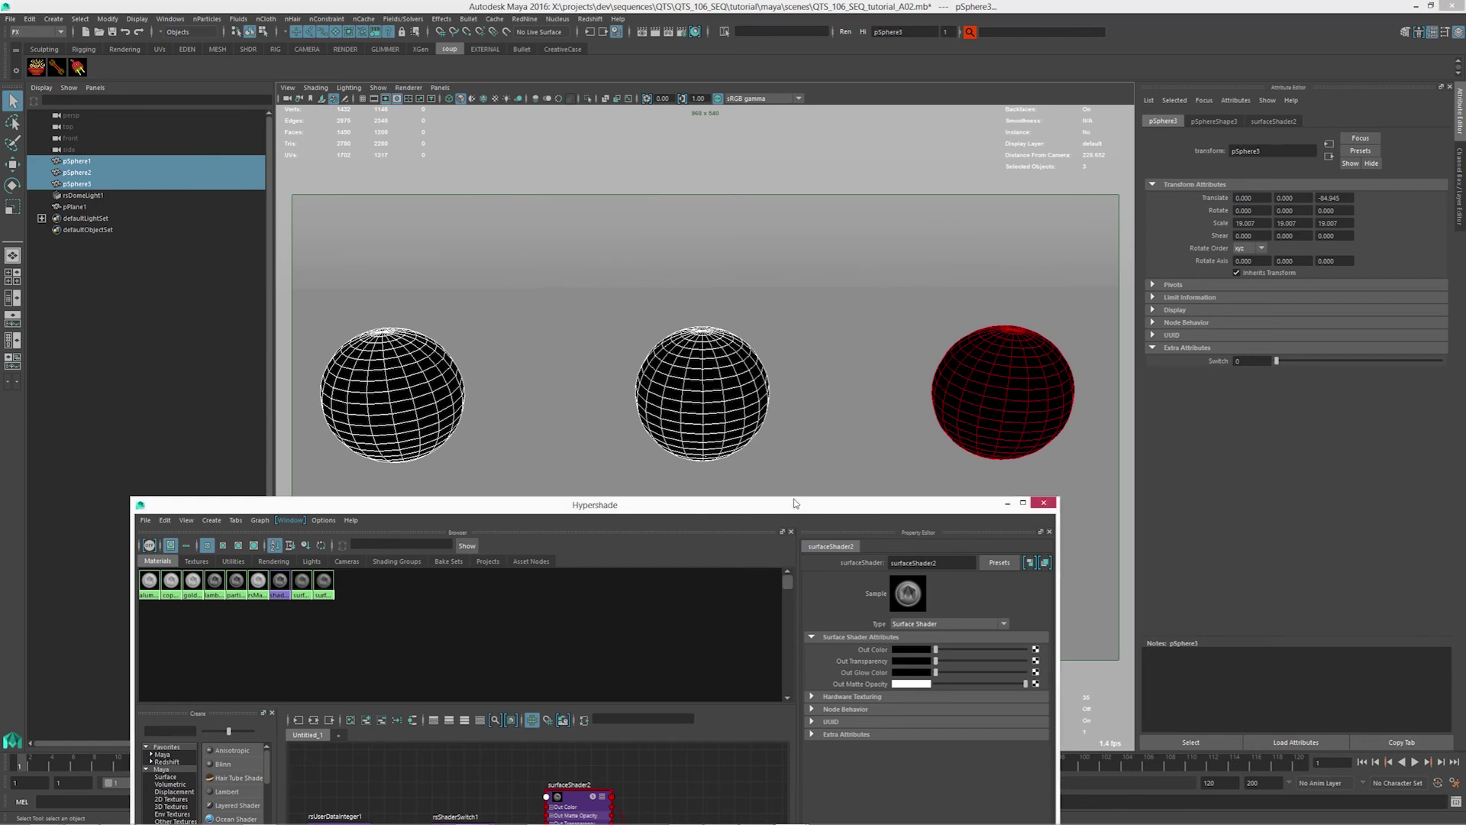
Set the Switch attribute to 1 on the middle sphere, pSphere1, and to 2 on pSphere3
drag(797, 504, 822, 484)
click(369, 380)
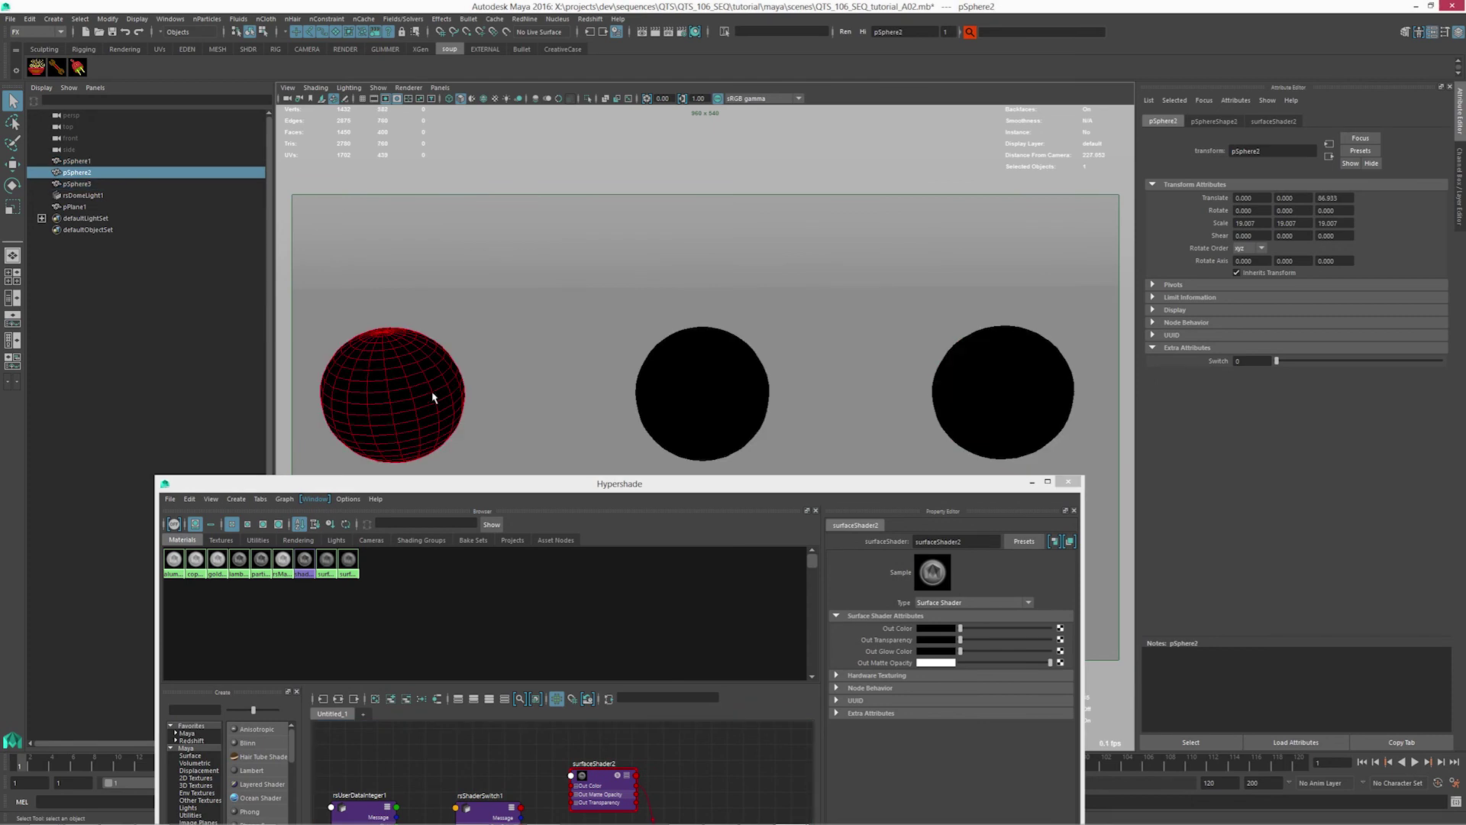
drag(568, 489, 583, 242)
alt+middle_drag(428, 605, 674, 637)
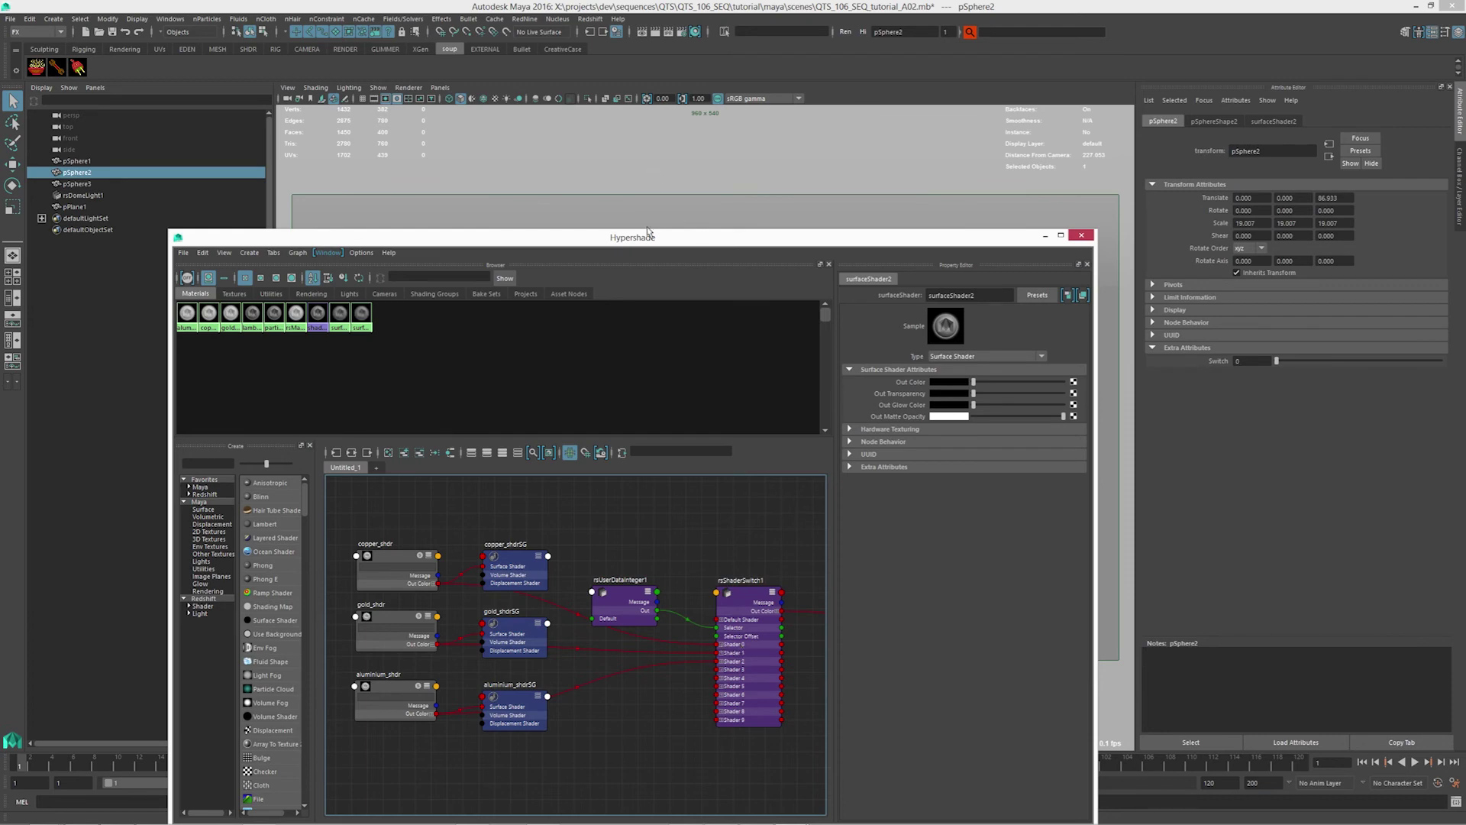
drag(651, 236, 576, 279)
click(700, 364)
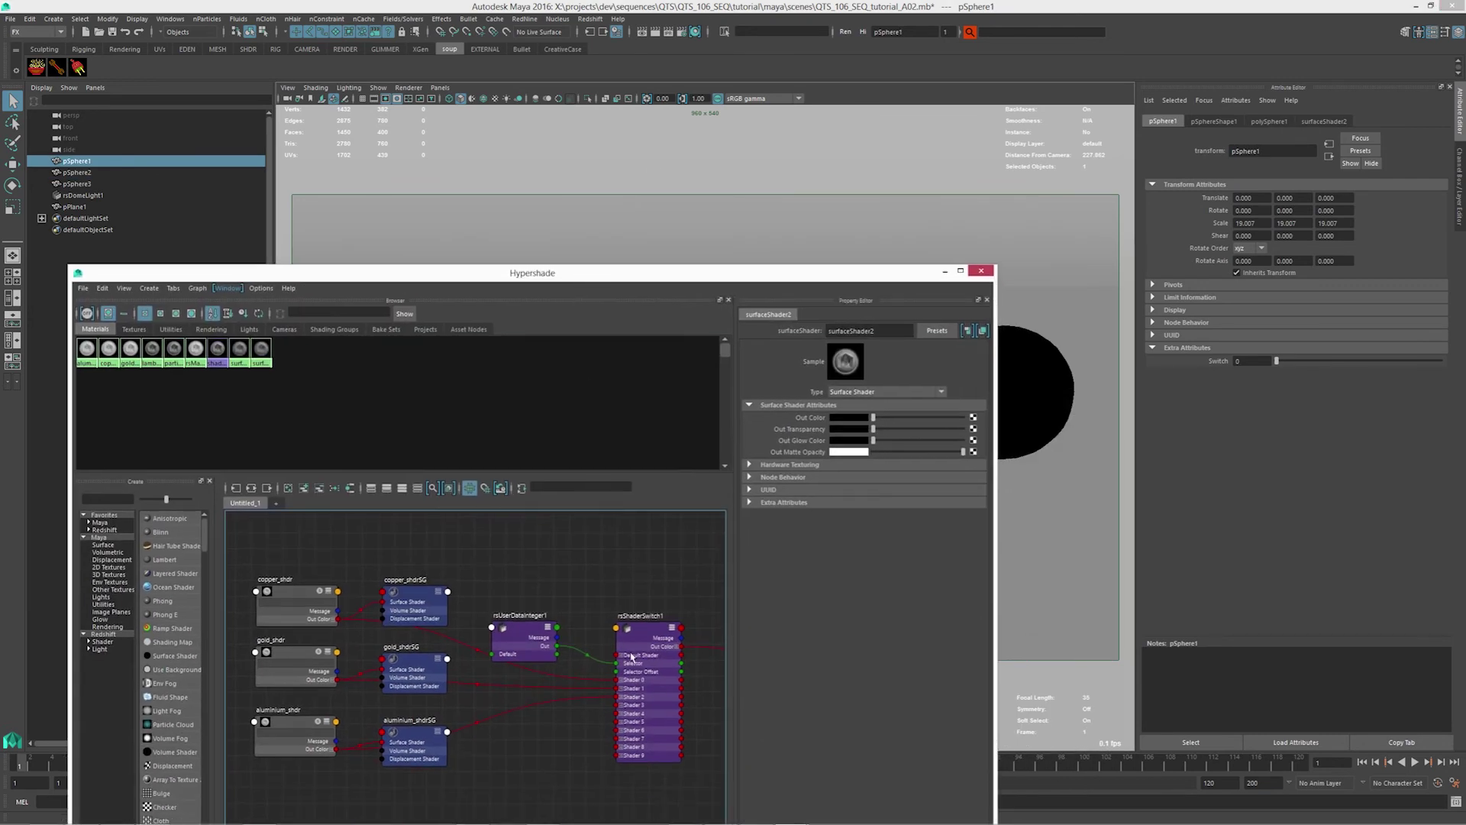
double_click(1241, 361)
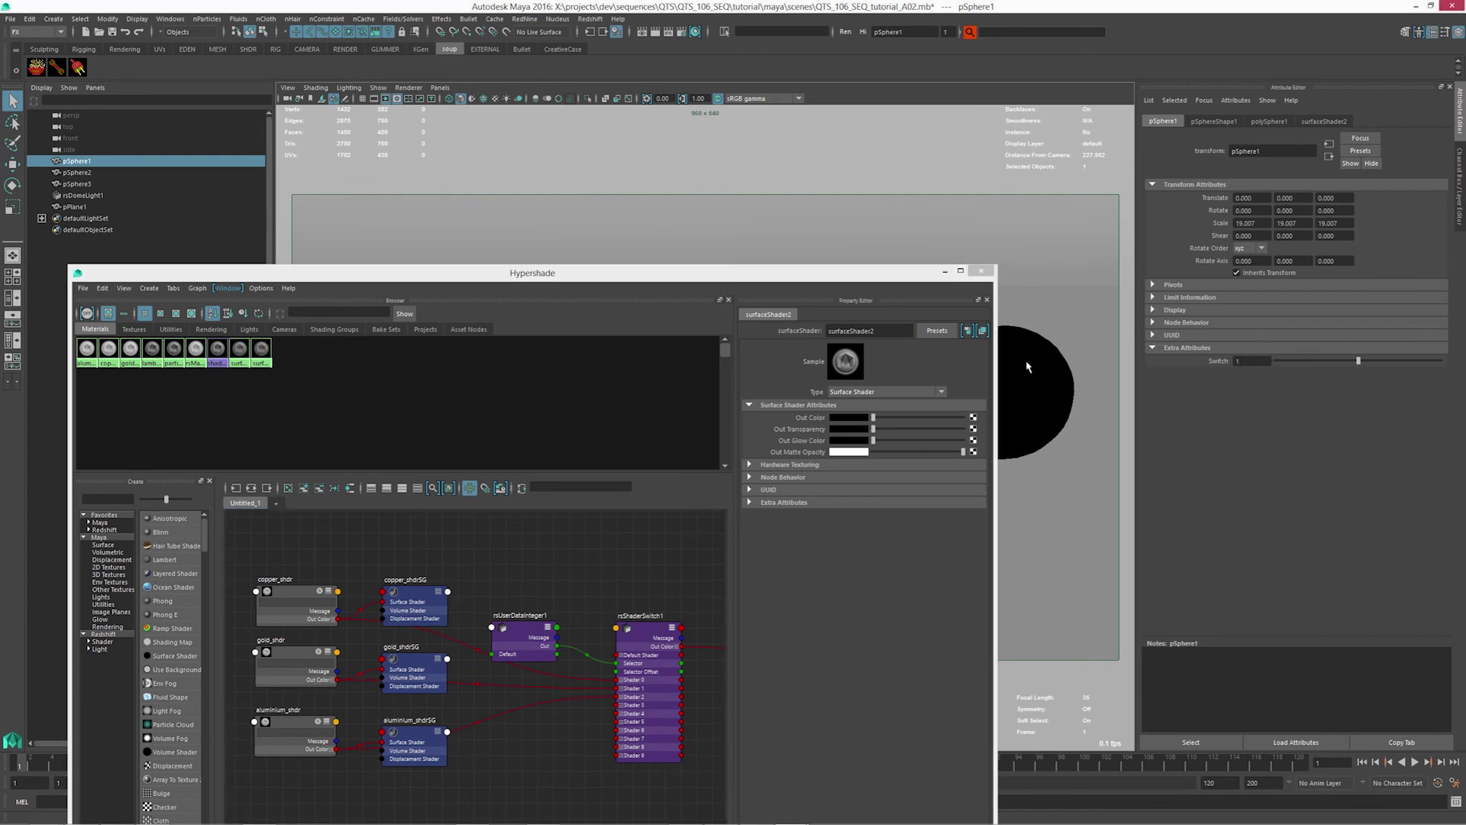
click(1051, 370)
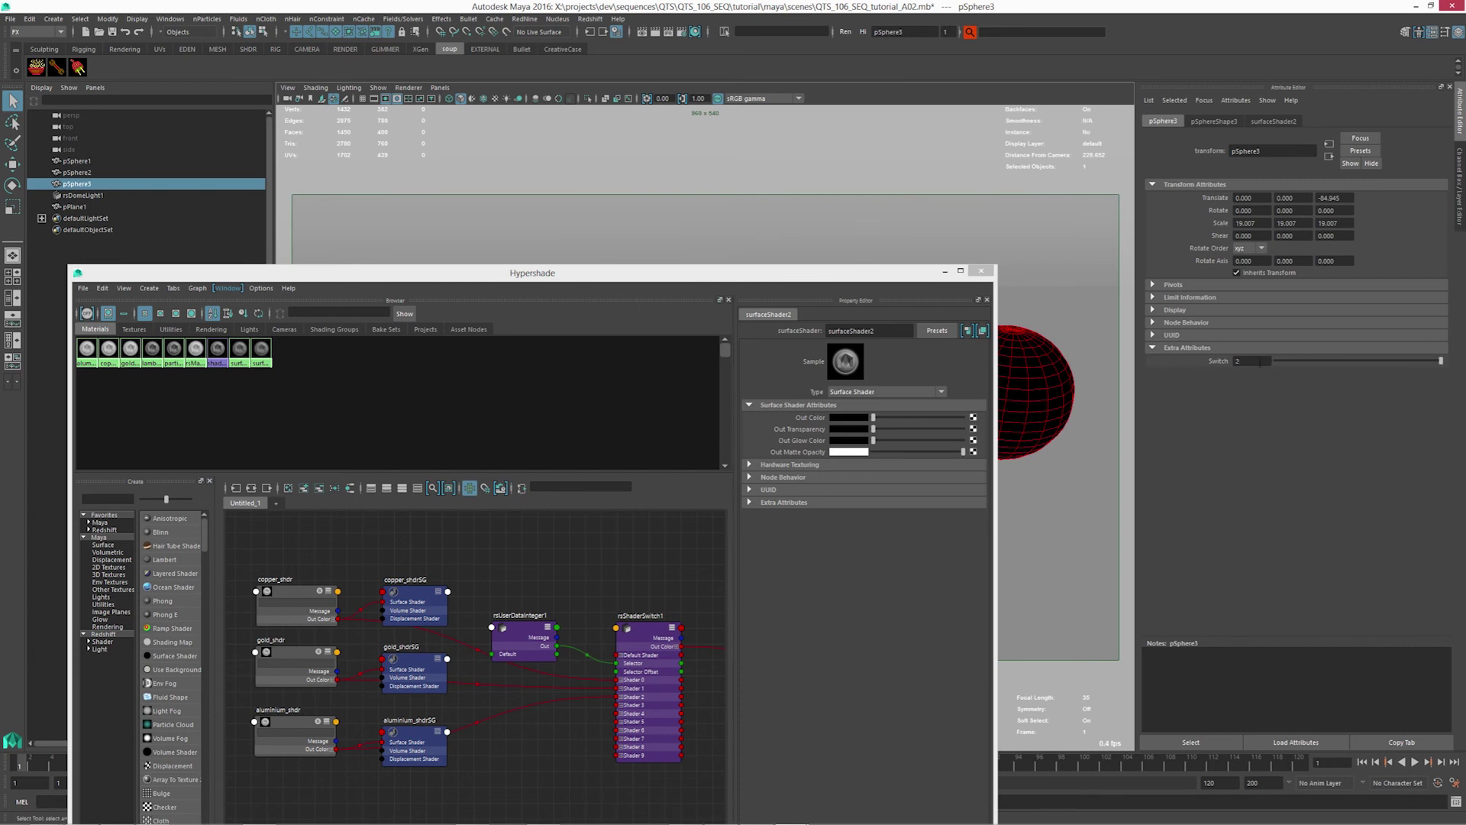
Render the spheres, start an IPR render and raise the middle sphere's Switch attribute to its maximum
click(657, 32)
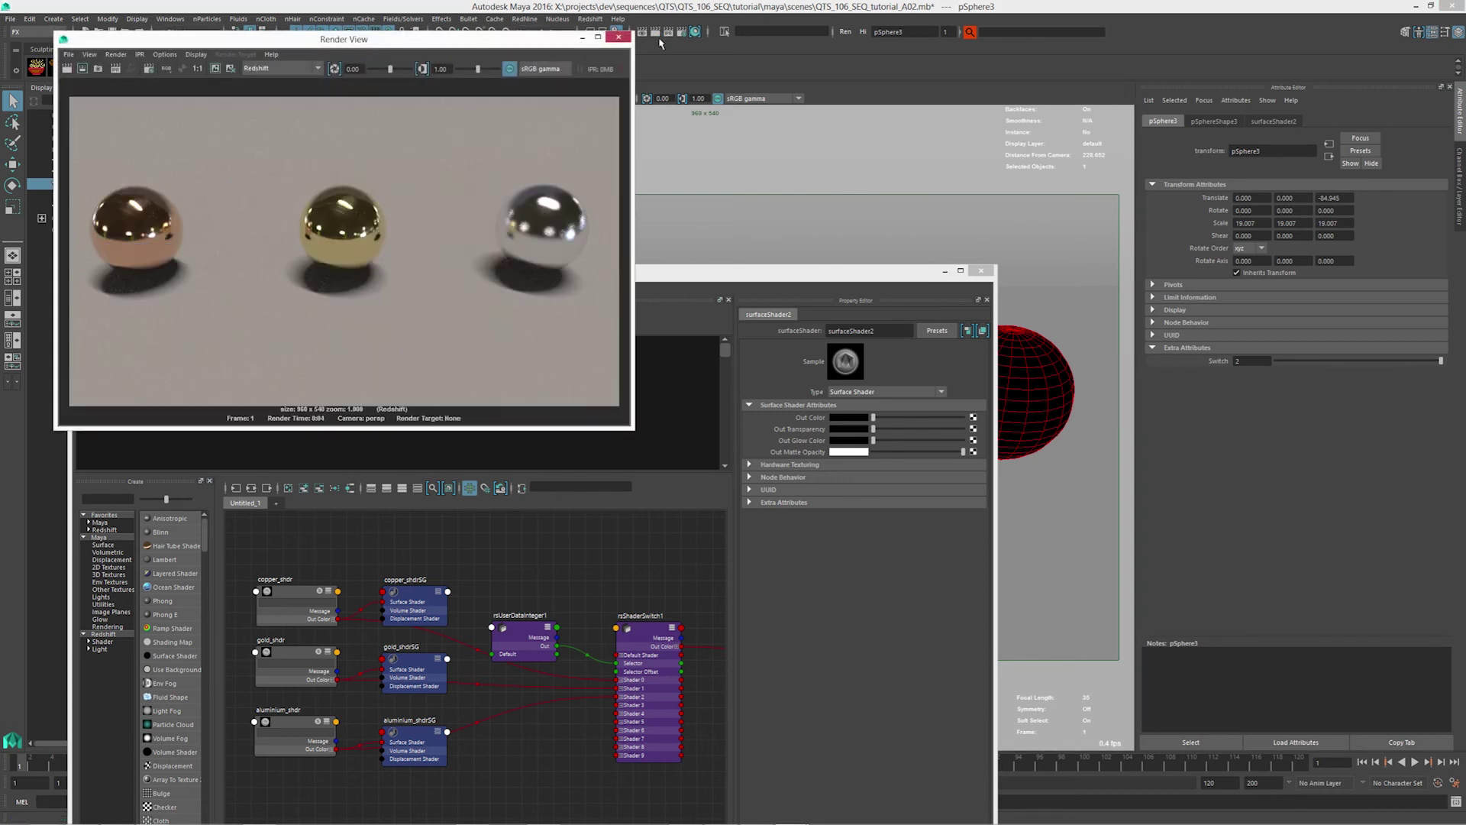
drag(739, 272, 832, 557)
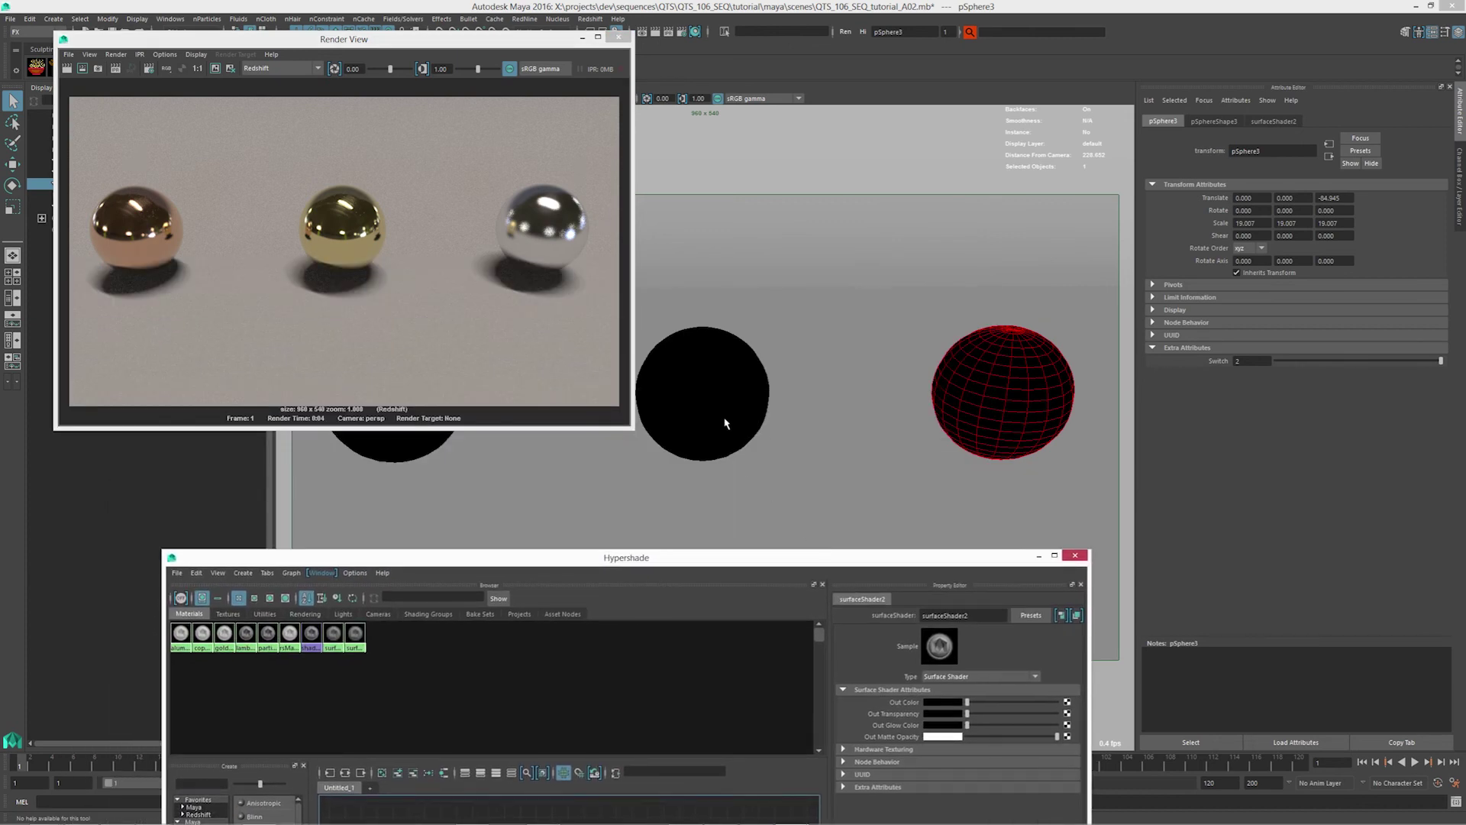
click(725, 423)
click(116, 69)
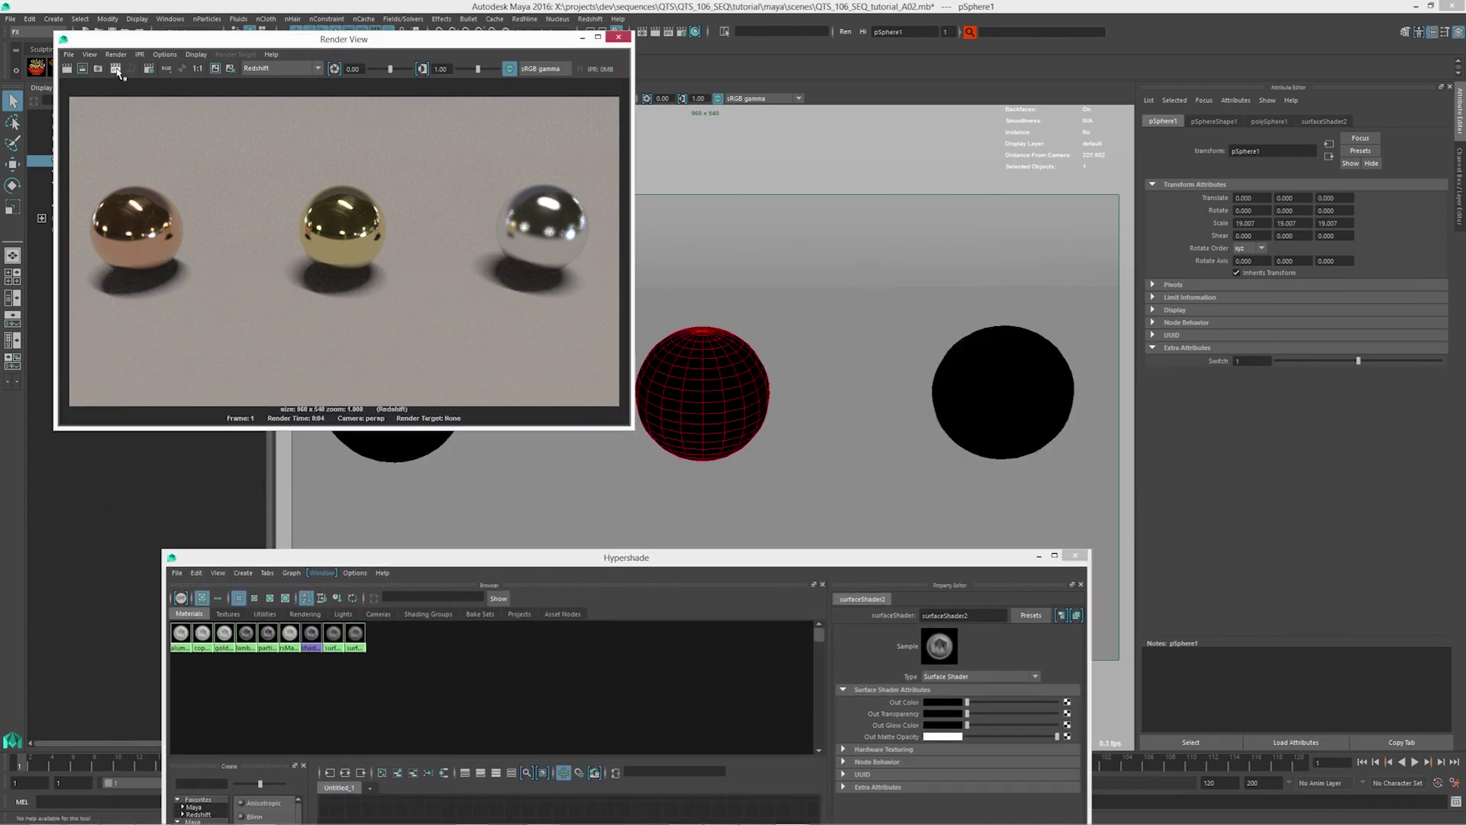
click(1359, 360)
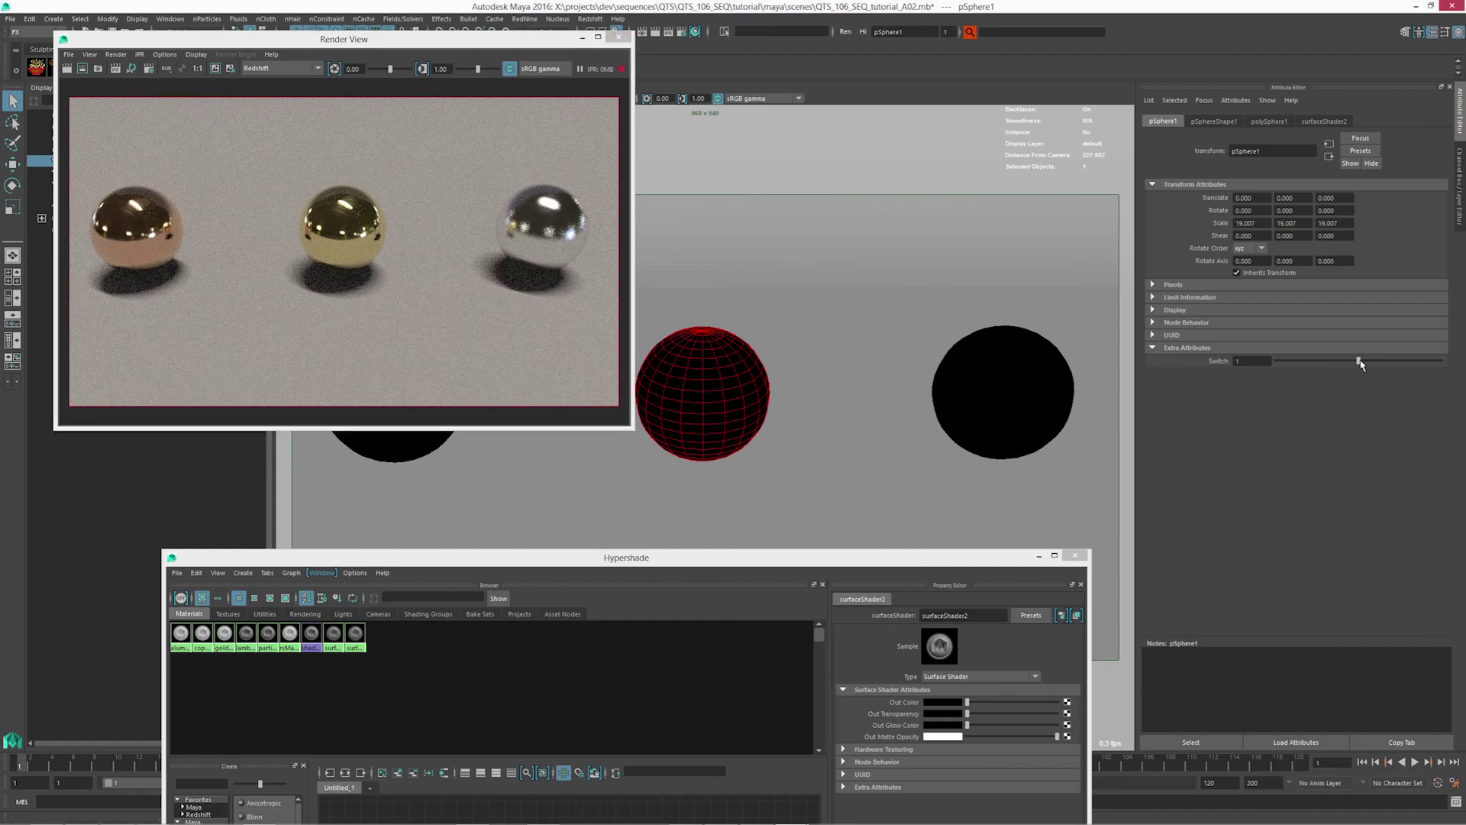
drag(1359, 362, 1441, 366)
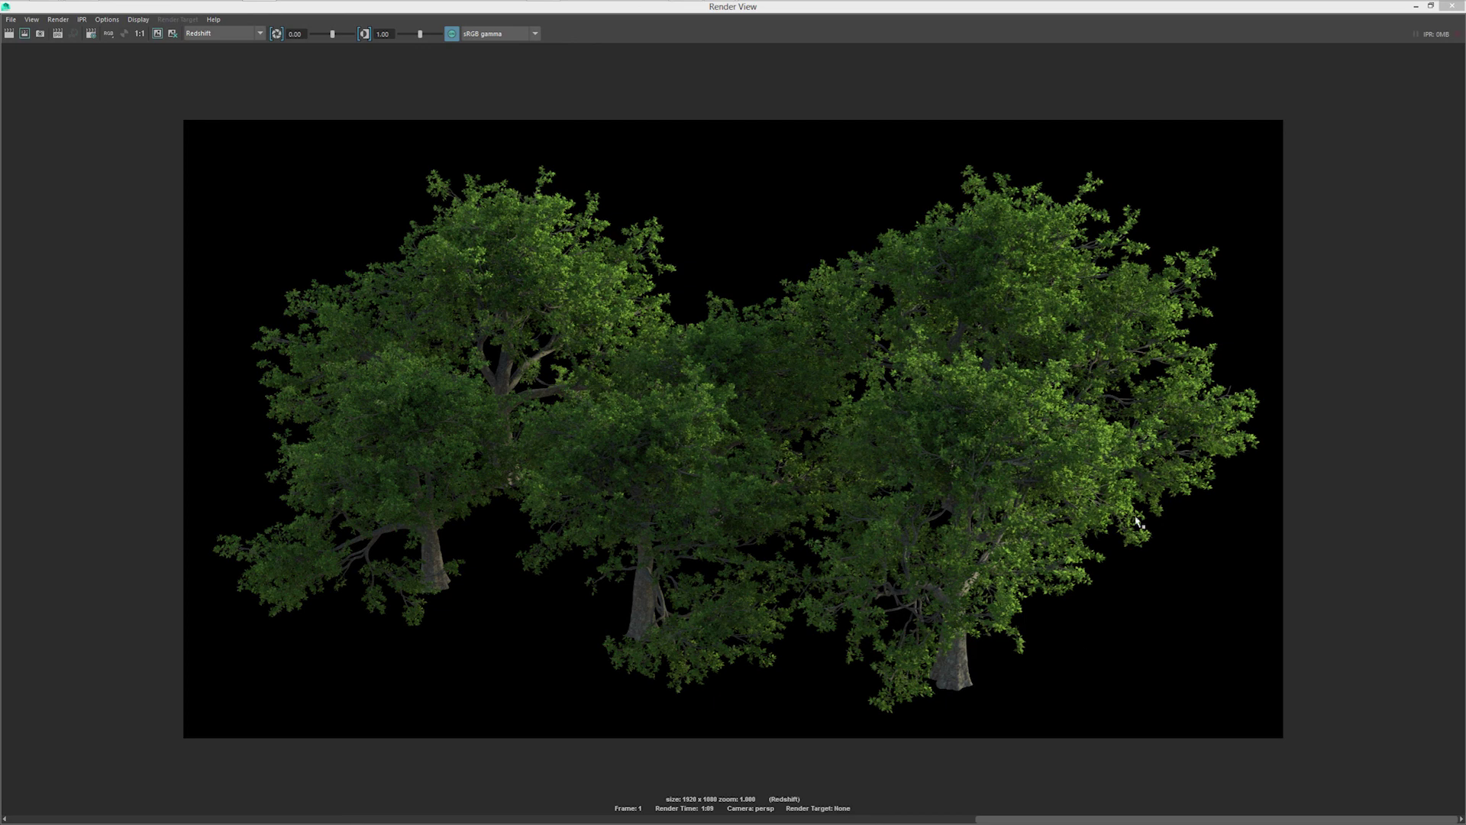
Compare the stored tree renders with uniform and varied foliage colours in the Render View
click(1005, 821)
drag(1005, 821, 521, 821)
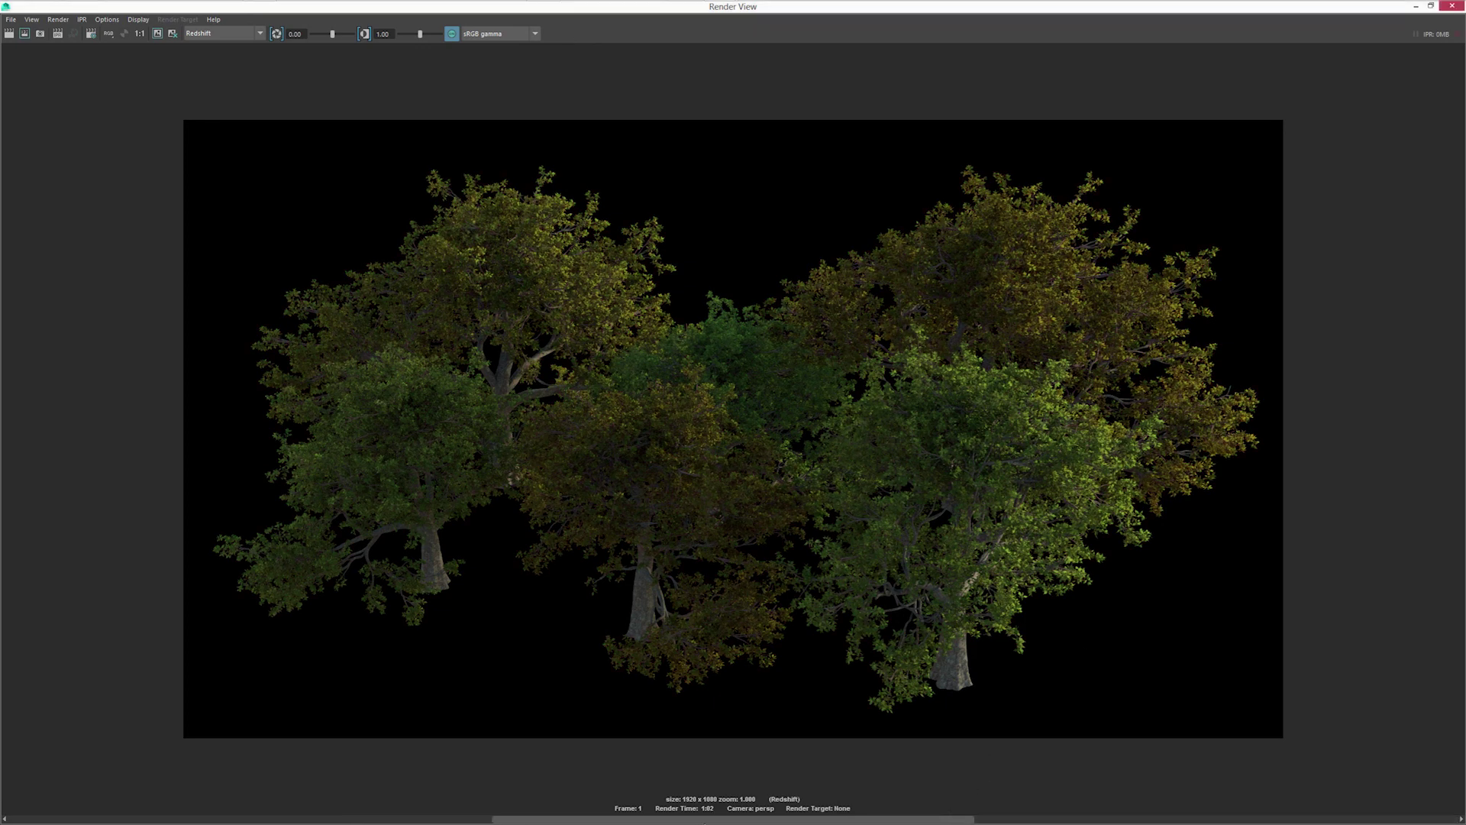
click(259, 818)
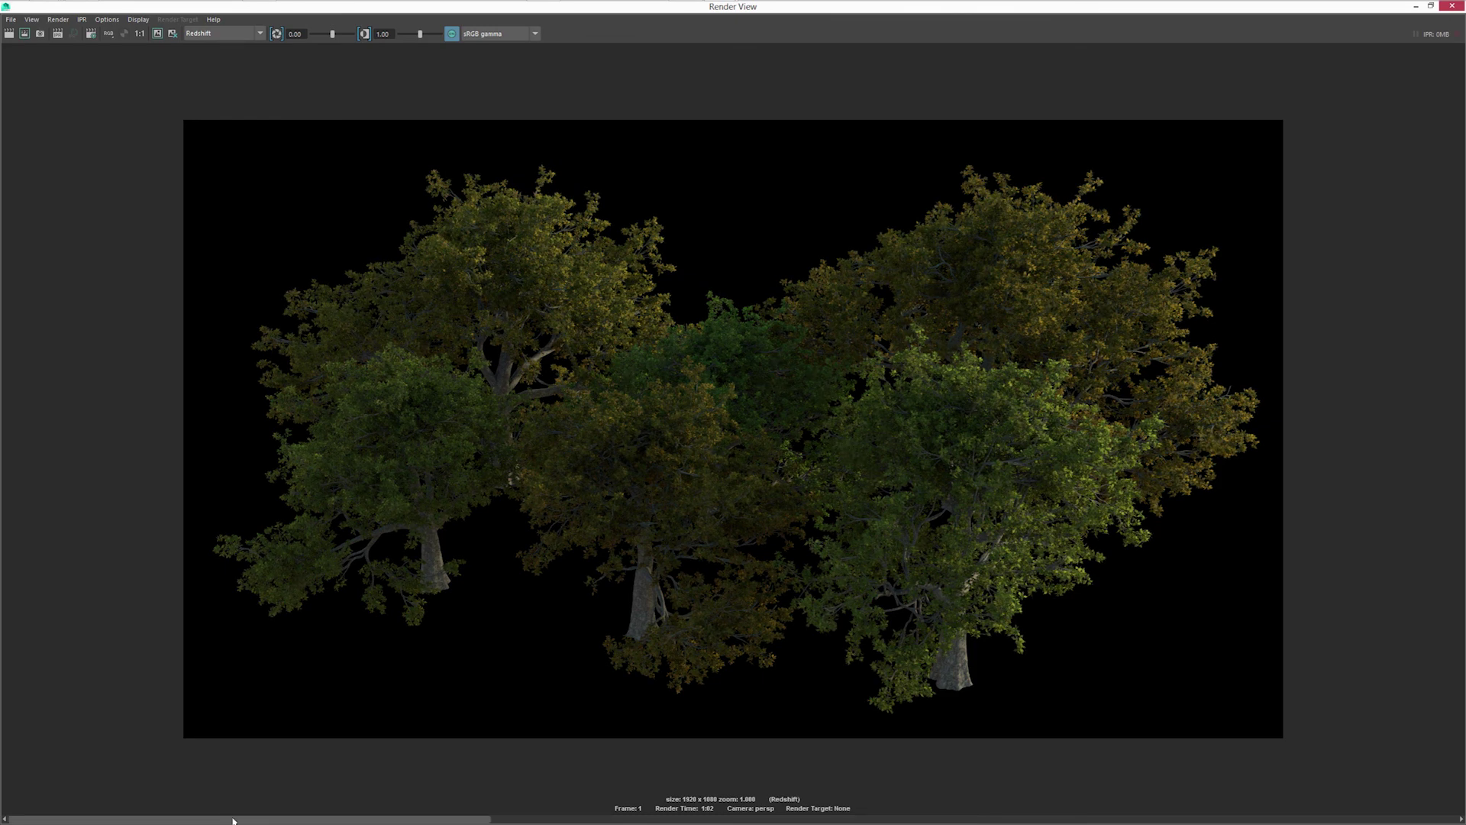